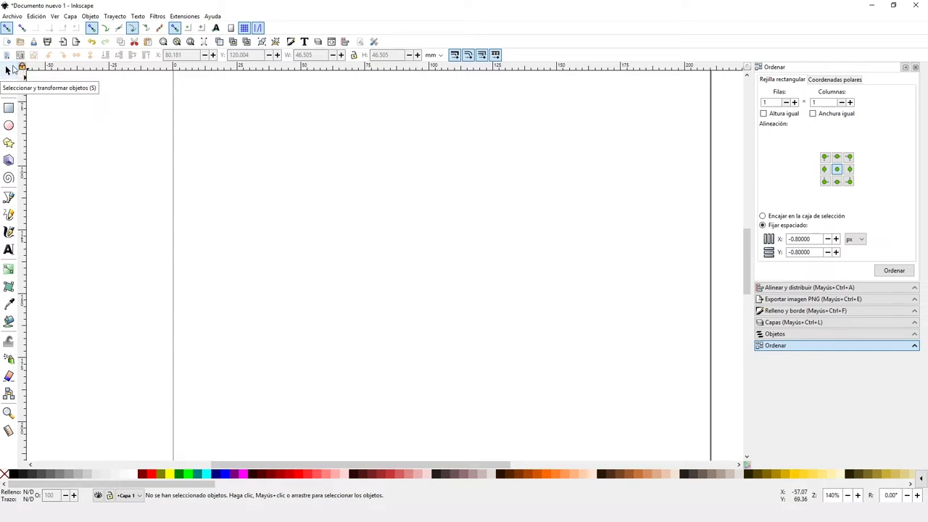
Draw a yellow square on the page with the Rectangle tool.
left_click(9, 108)
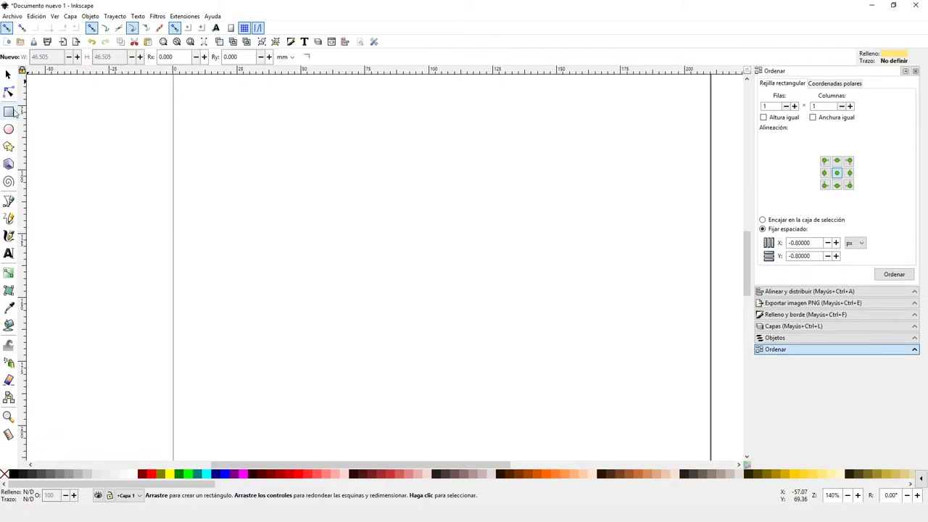
left_click_drag(343, 193, 473, 312)
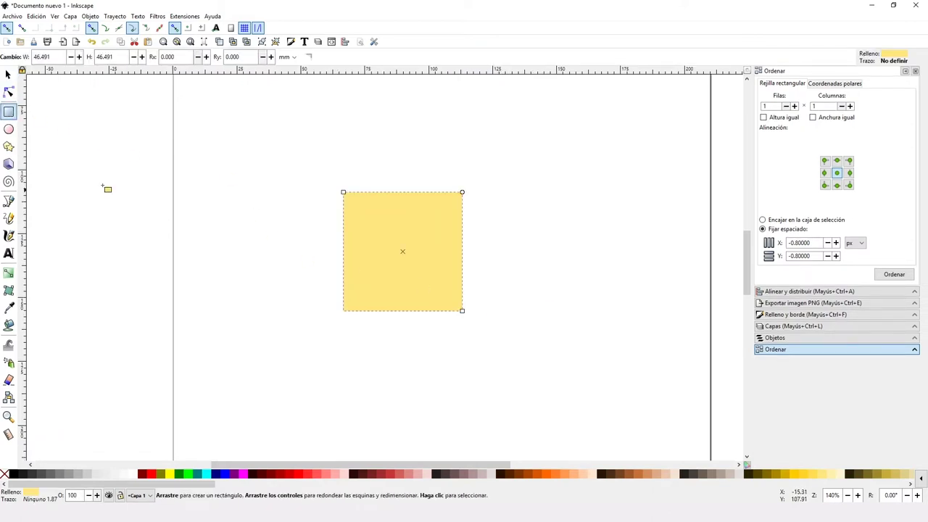
left_click(8, 73)
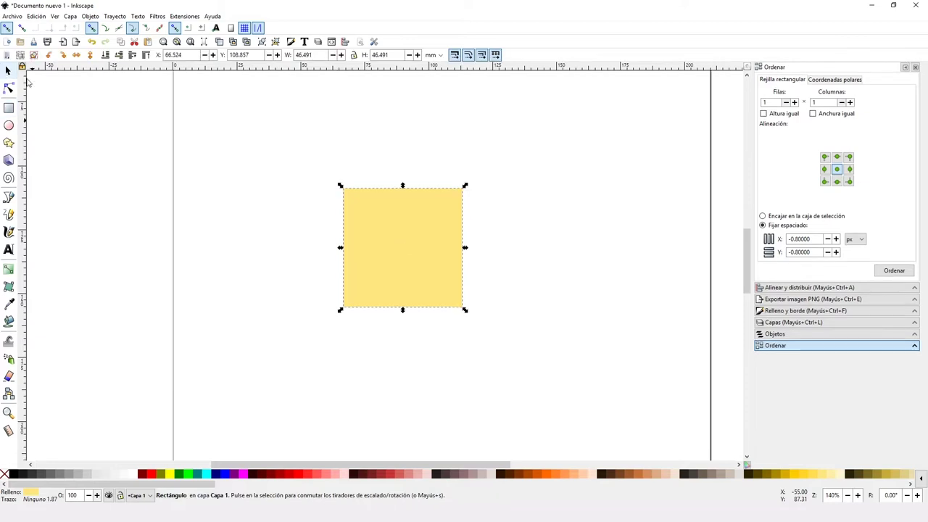
Move the square up-left and resize it to about 49.7 × 48.8 mm.
left_click(368, 231)
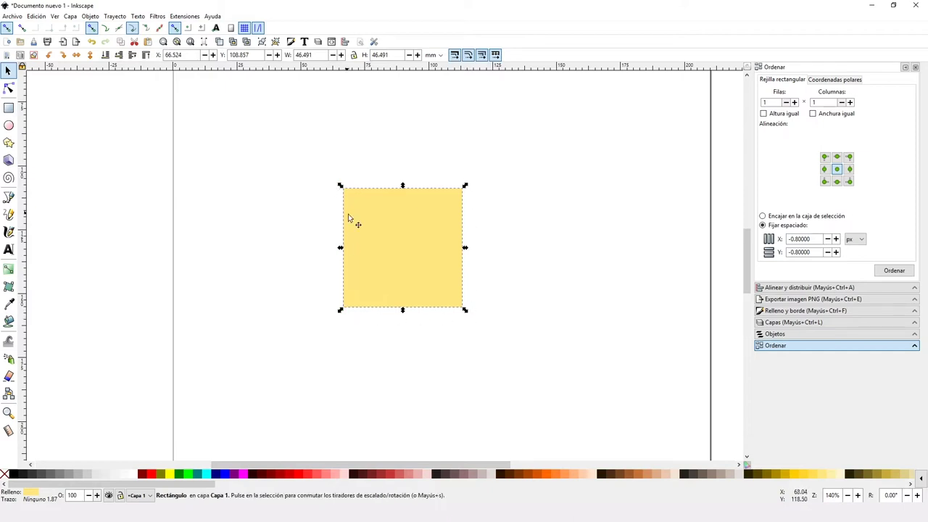
mouse_move(389, 225)
left_mouse_down()
mouse_move(284, 175)
mouse_move(372, 226)
mouse_move(362, 216)
left_mouse_up()
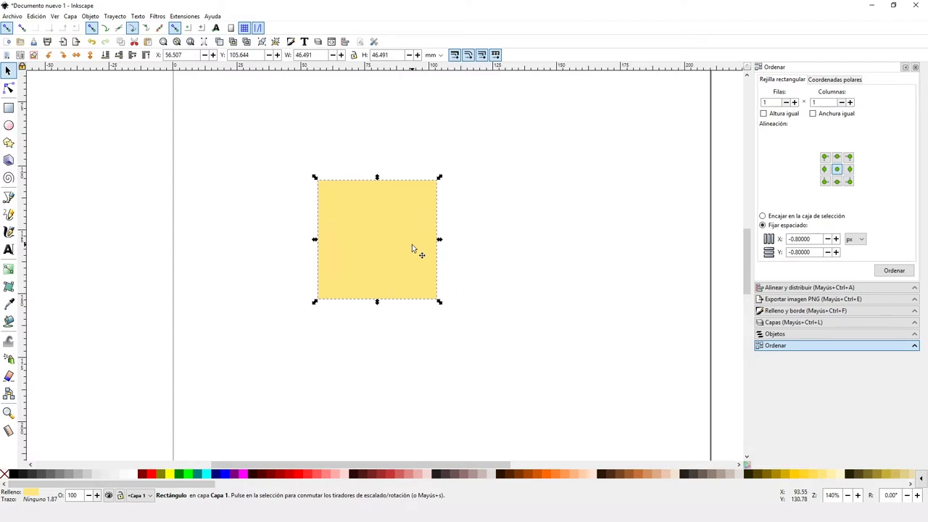
left_click_drag(440, 178, 492, 124)
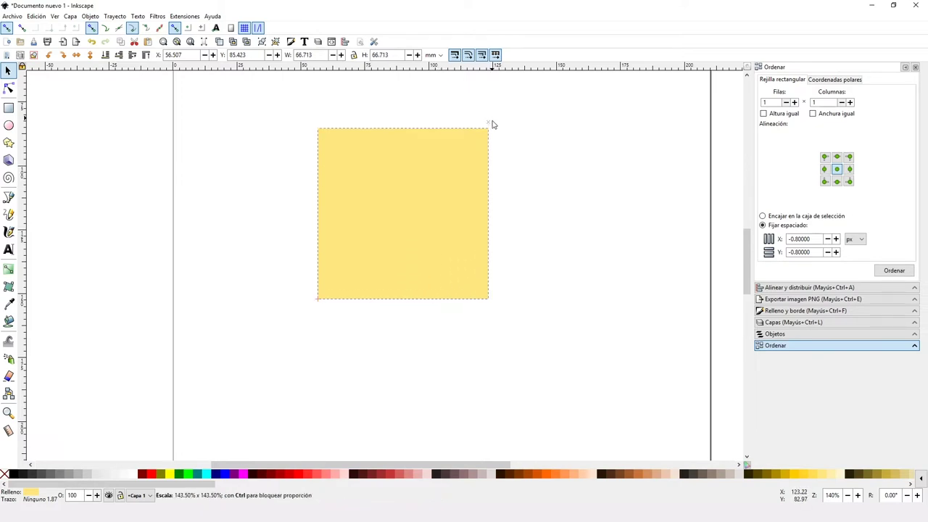
left_click_drag(492, 125, 515, 167)
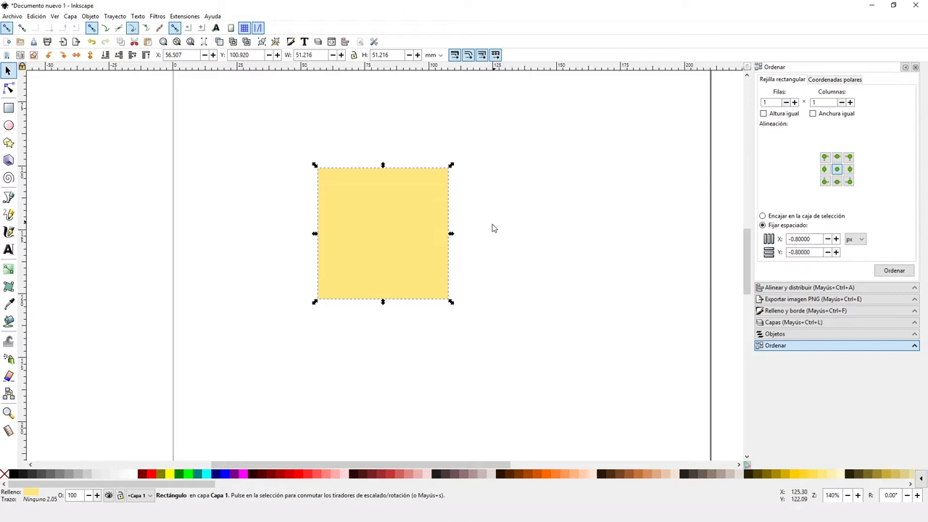
left_click_drag(451, 237, 456, 239)
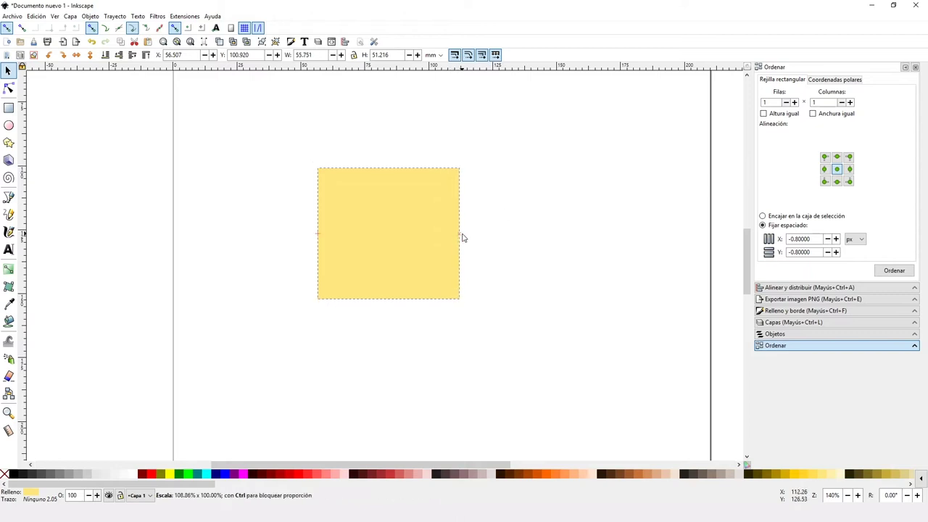
left_click_drag(457, 307, 451, 298)
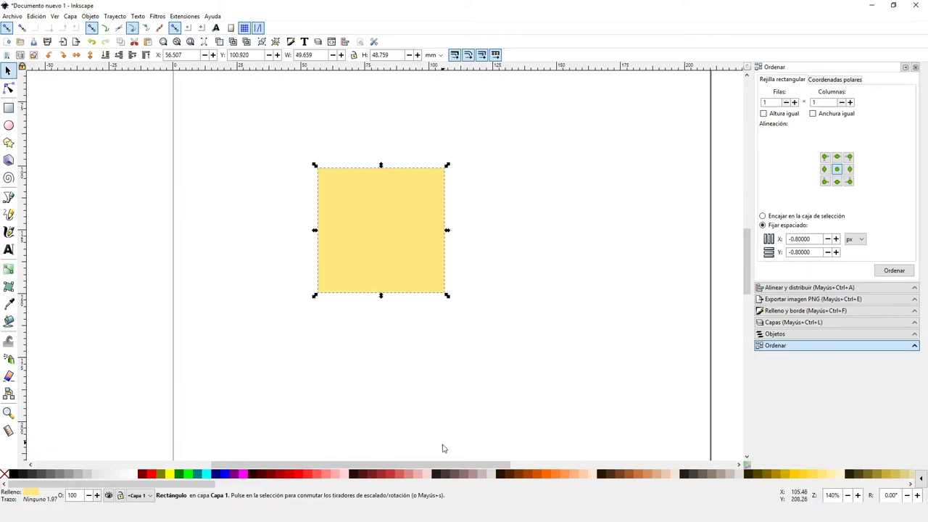
Try several palette fills on the square, settle on light pink #FFAAAA, then deselect.
left_click(419, 476)
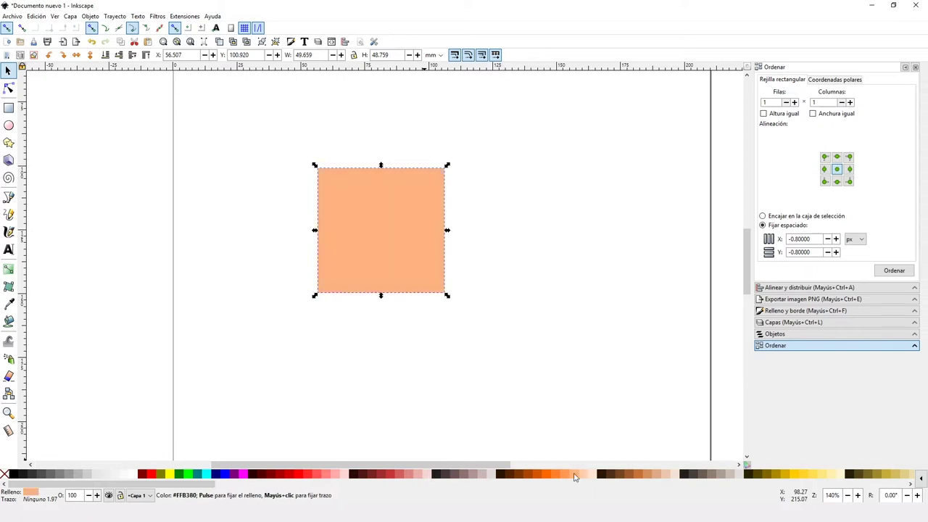
left_click(663, 475)
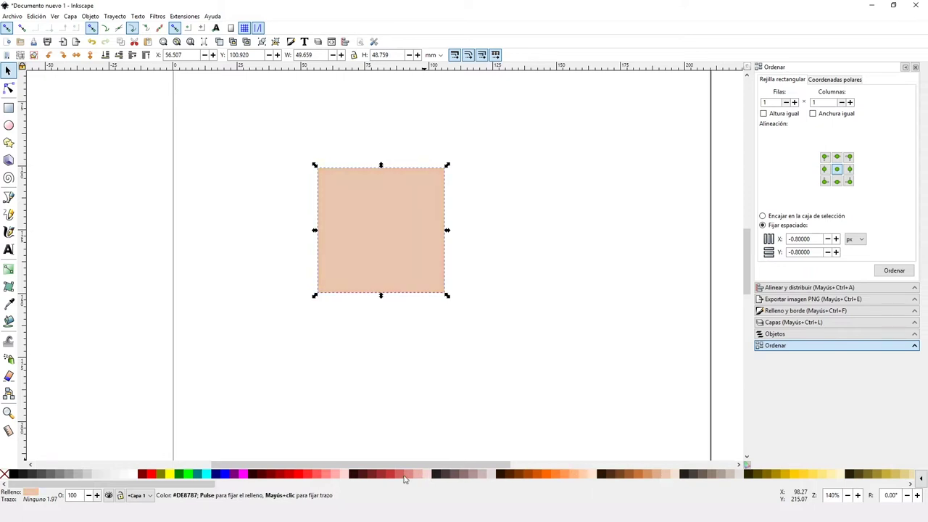
left_click(337, 475)
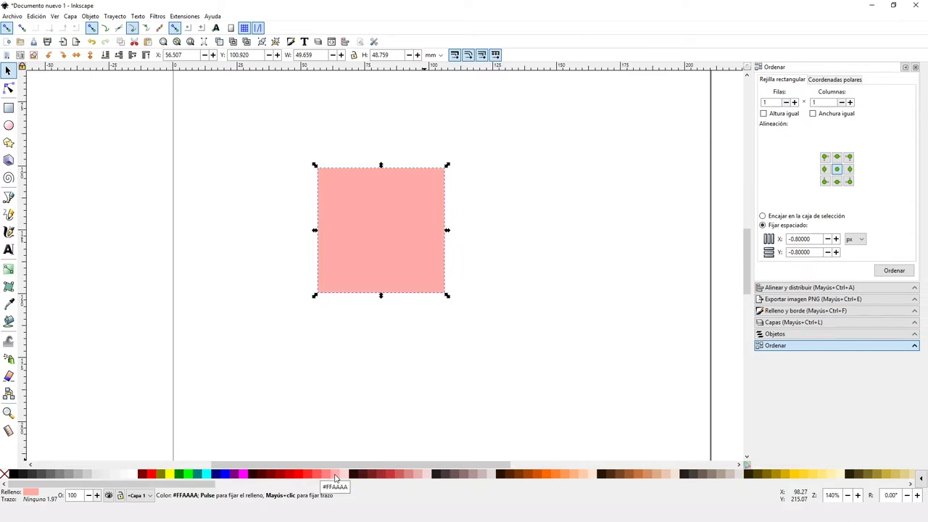
left_click(514, 241)
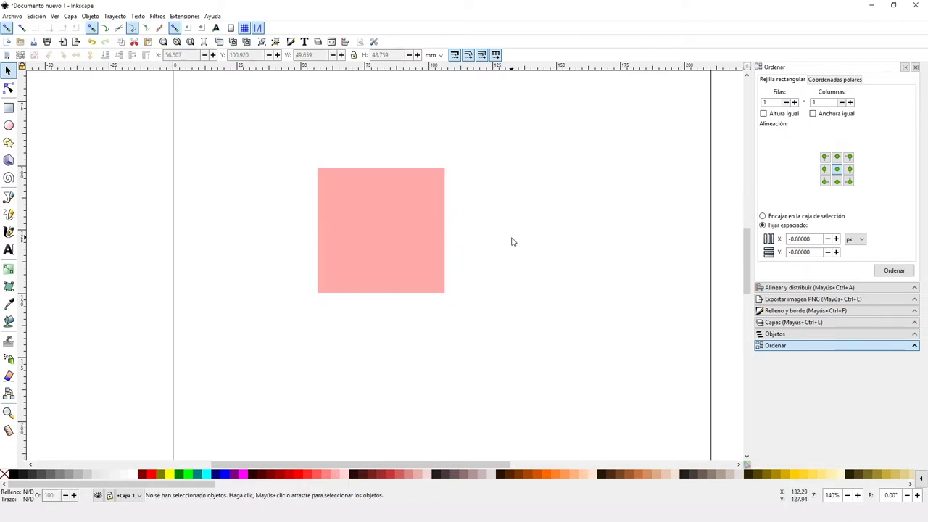
Try rotating the pink square and moving its rotation centre, then restore scale handles and deselect.
left_click(339, 234)
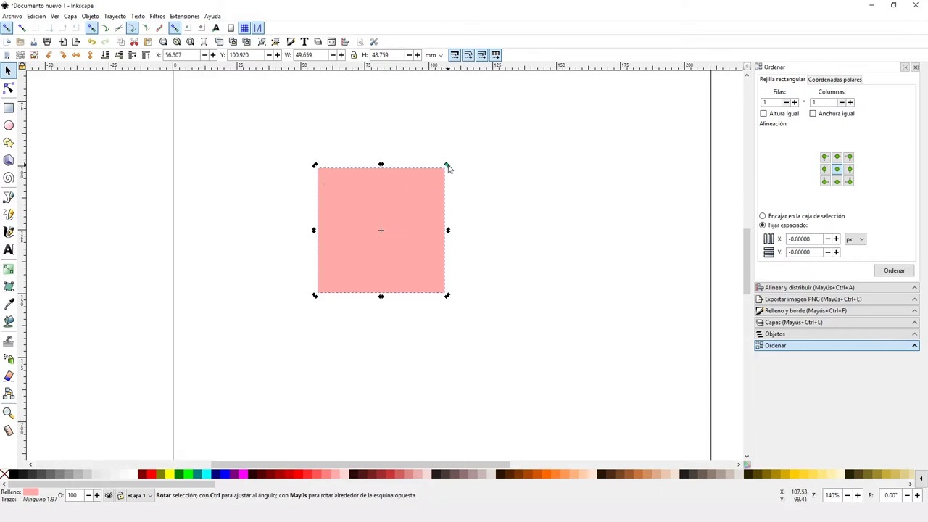
mouse_move(447, 166)
left_mouse_down()
mouse_move(445, 216)
mouse_move(436, 182)
left_mouse_up()
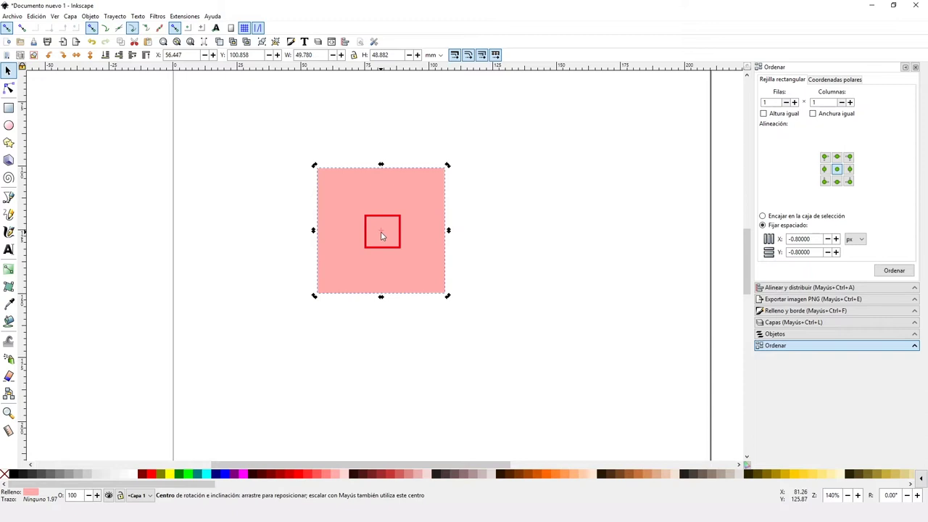
mouse_move(380, 230)
left_mouse_down()
mouse_move(424, 183)
mouse_move(449, 195)
mouse_move(430, 159)
mouse_move(444, 175)
left_mouse_up()
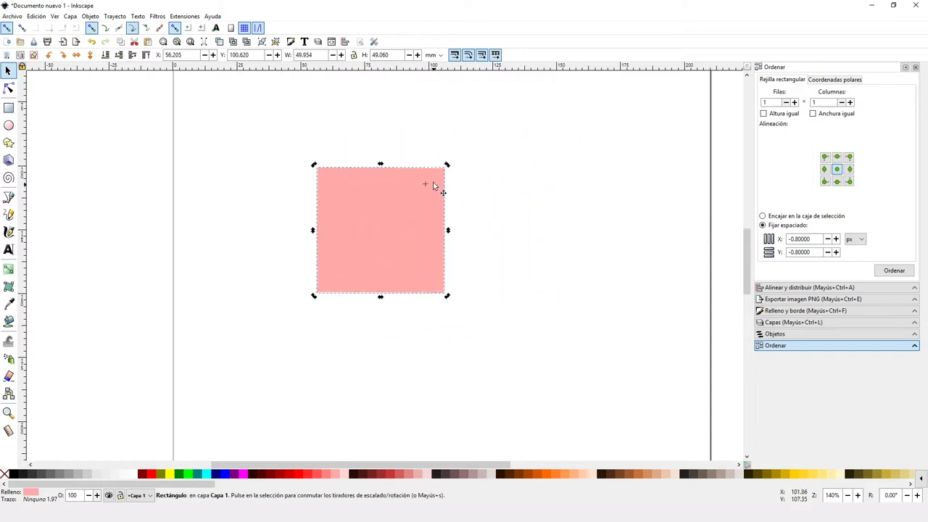
left_click(385, 228)
left_click(568, 225)
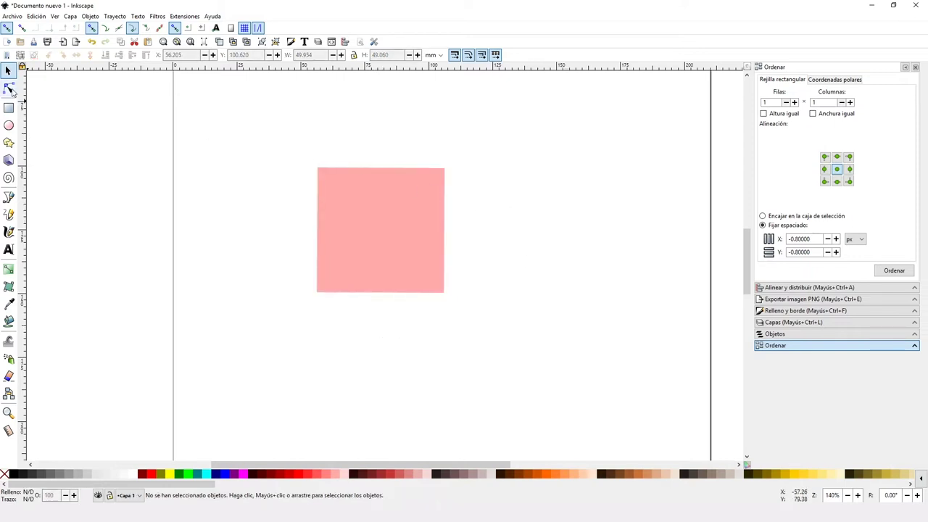
left_click(9, 88)
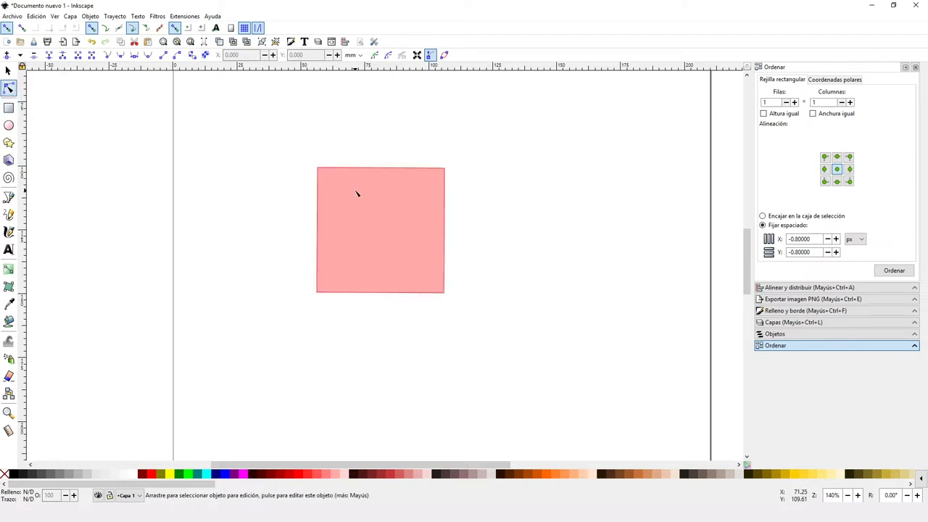
Convert the pink rectangle into an editable path with Object to Path.
left_click(8, 70)
left_click(417, 245)
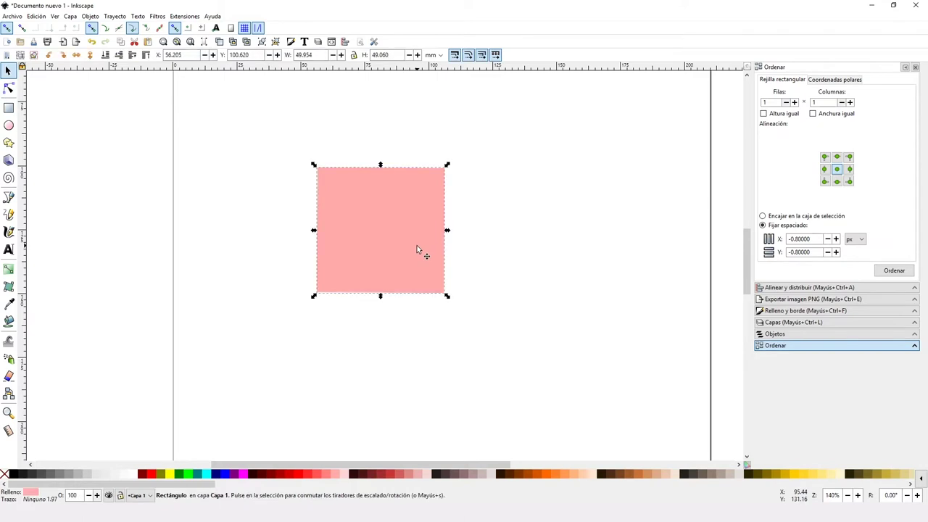
left_click(124, 19)
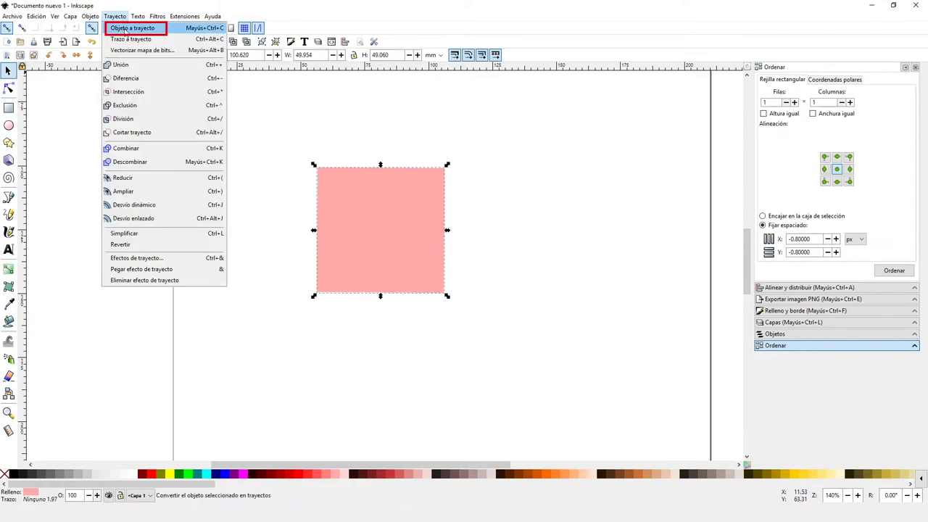
left_click(127, 31)
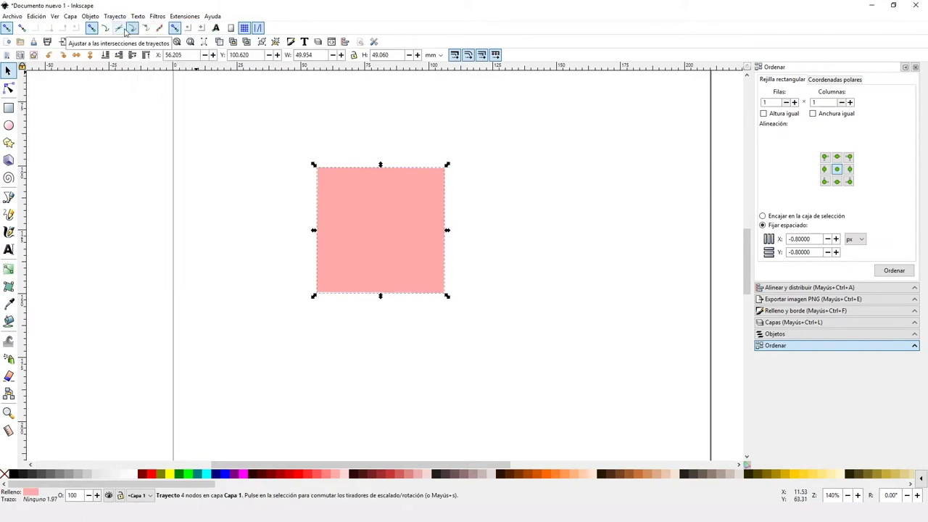
left_click(8, 88)
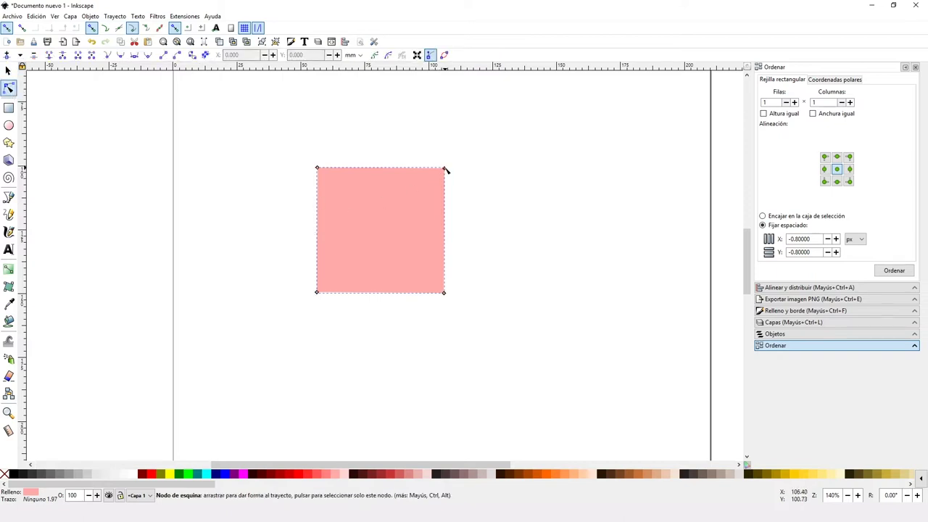
Reshape the left corners and curve the top edge, adding then deleting a trial node.
left_click_drag(316, 168, 285, 152)
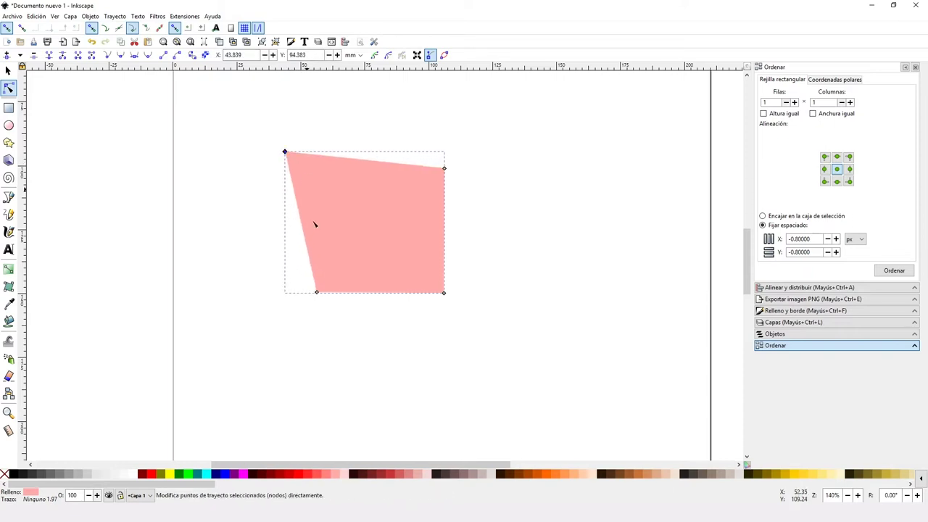
left_click_drag(317, 292, 287, 301)
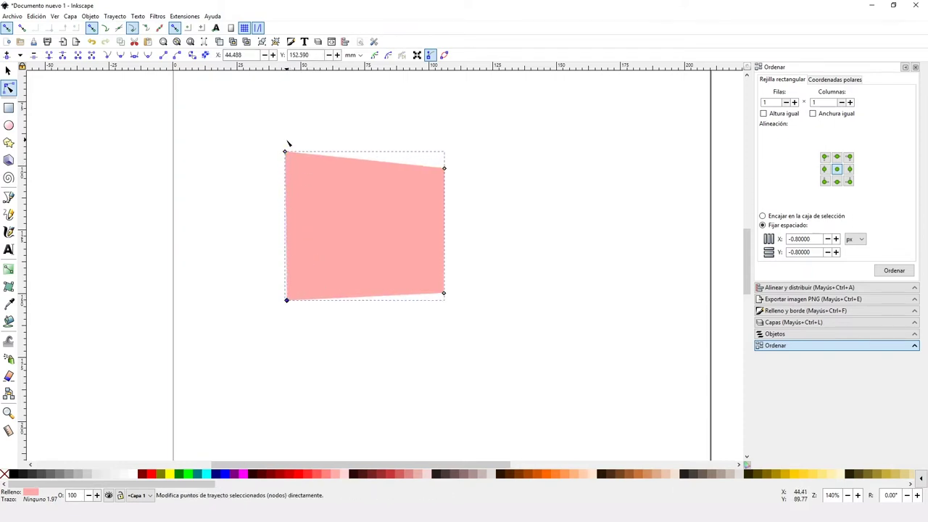
mouse_move(286, 153)
left_mouse_down()
mouse_move(311, 130)
mouse_move(260, 170)
left_mouse_up()
left_click_drag(311, 130, 320, 119)
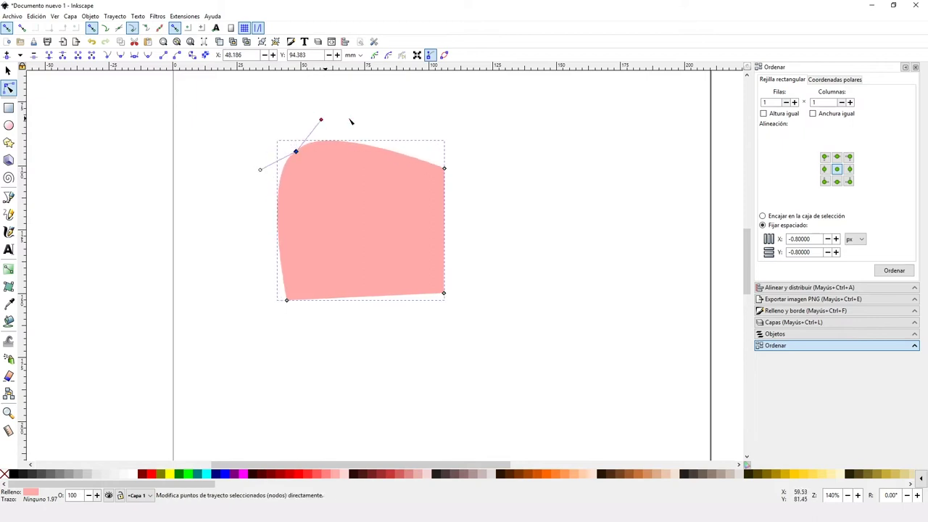
double_click(399, 156)
left_click_drag(400, 156, 395, 153)
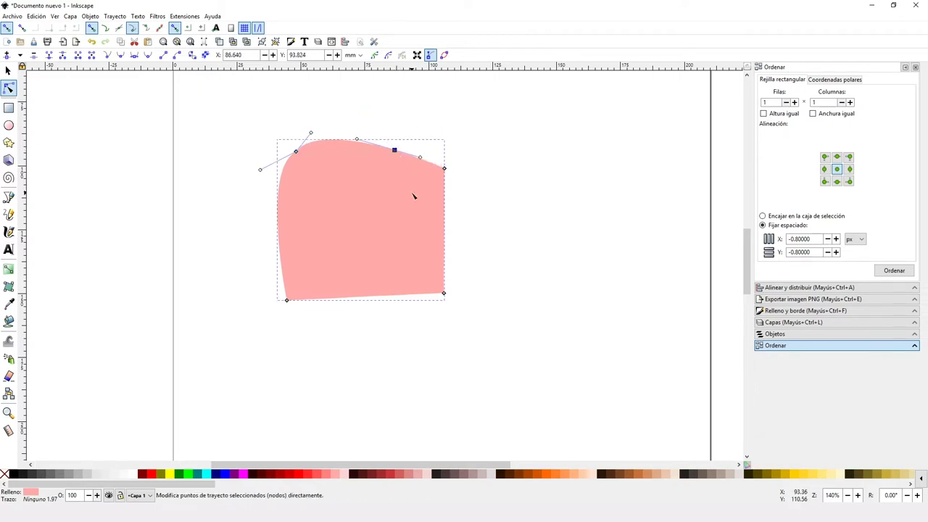
key("Delete")
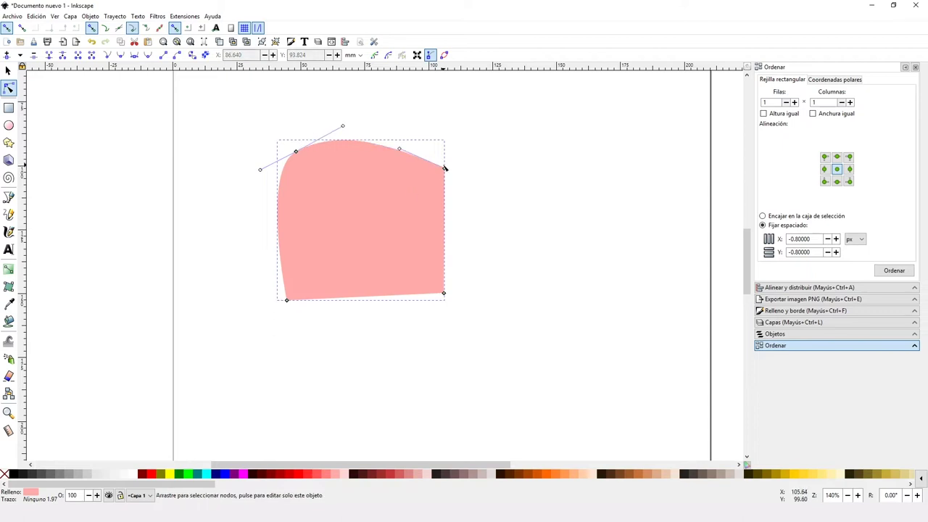
Delete the top-right corner node to round it, then add a node and nudge it right.
left_click(445, 168)
key("Delete")
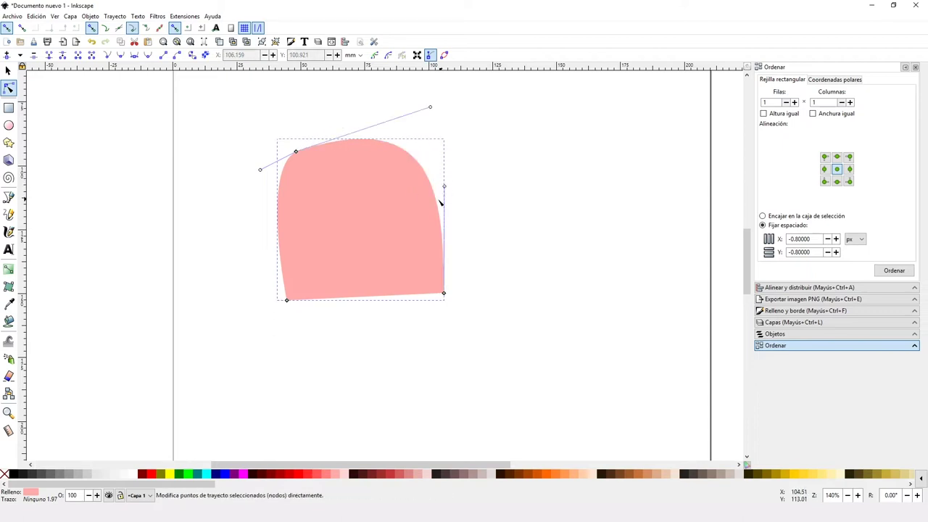
double_click(406, 152)
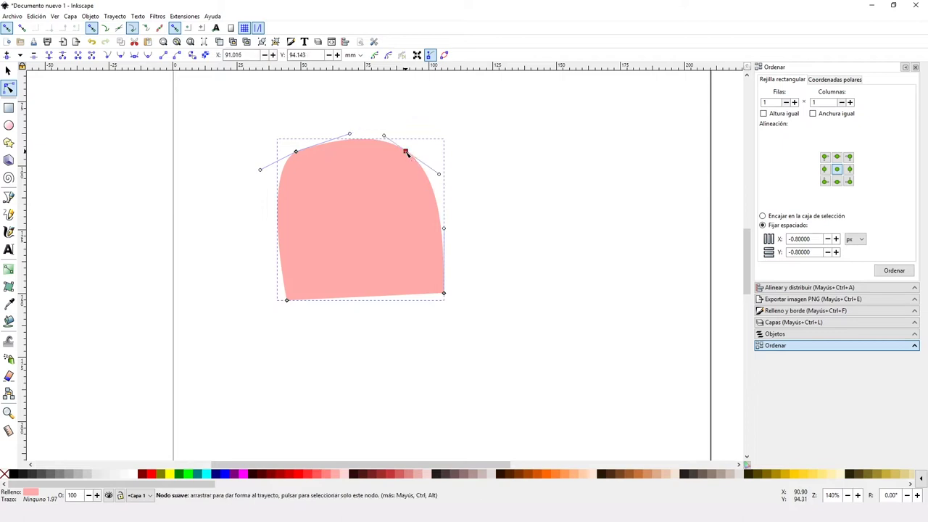
left_click_drag(406, 152, 413, 150)
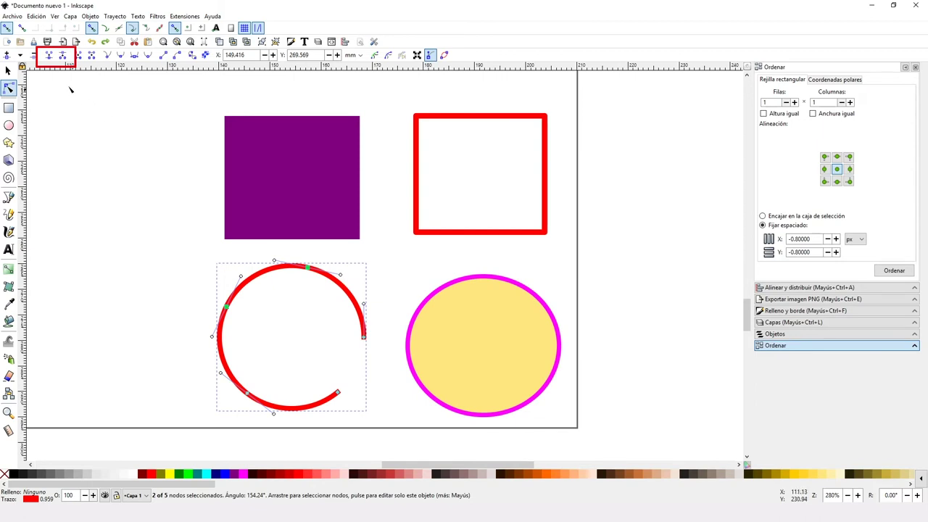
Join the red arc's end nodes, then break it again and pull one end upward.
left_click_drag(382, 409, 323, 317)
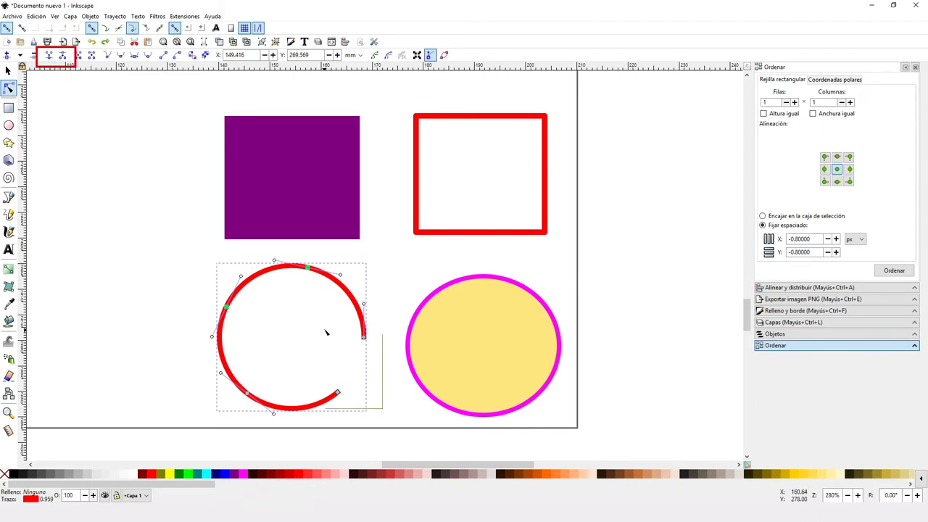
left_click(52, 56)
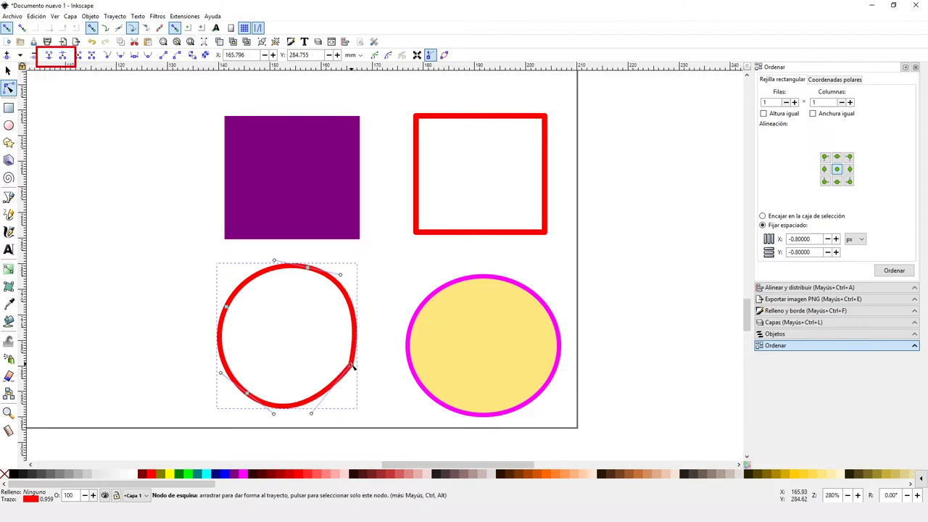
key("shift+b")
left_click_drag(353, 368, 358, 344)
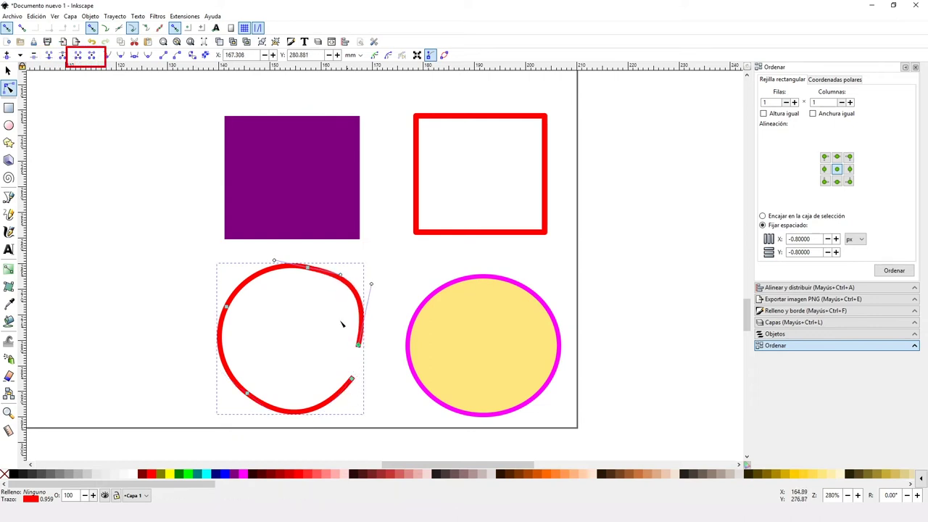
Delete the red square's top segment, then restore it.
left_click_drag(401, 103, 609, 145)
left_click_drag(403, 107, 555, 137)
left_click(91, 55)
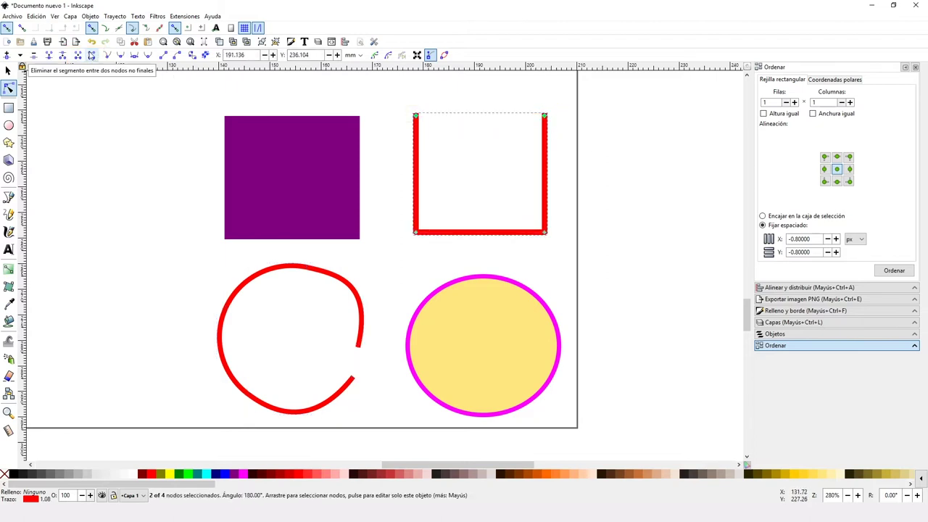
left_click(82, 58)
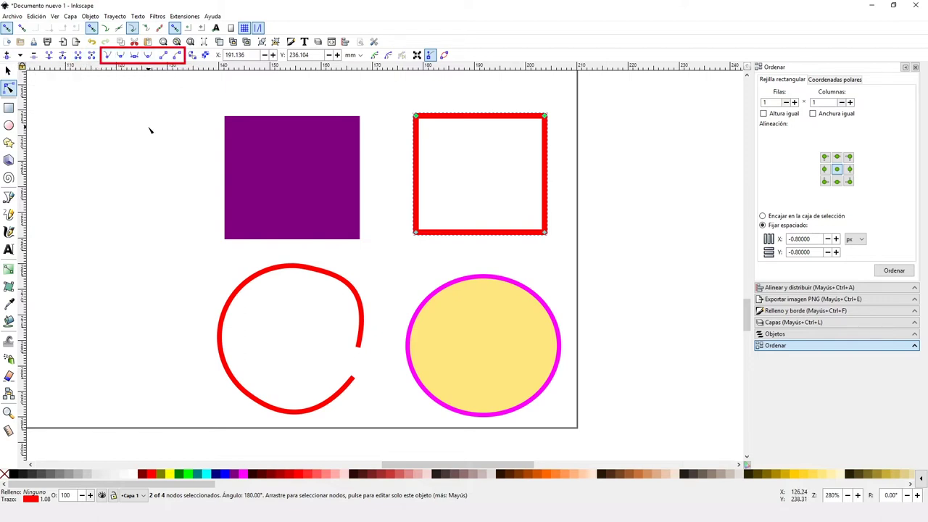
Make the ellipse's top node cusp, then smooth, adjust its handles, make it symmetric and shorten them.
left_click(472, 280)
left_click(484, 276)
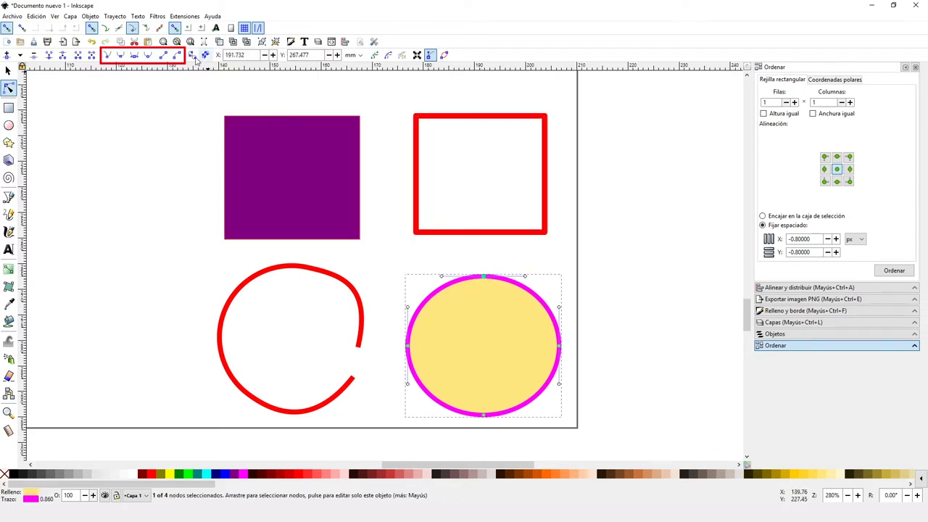
left_click(108, 58)
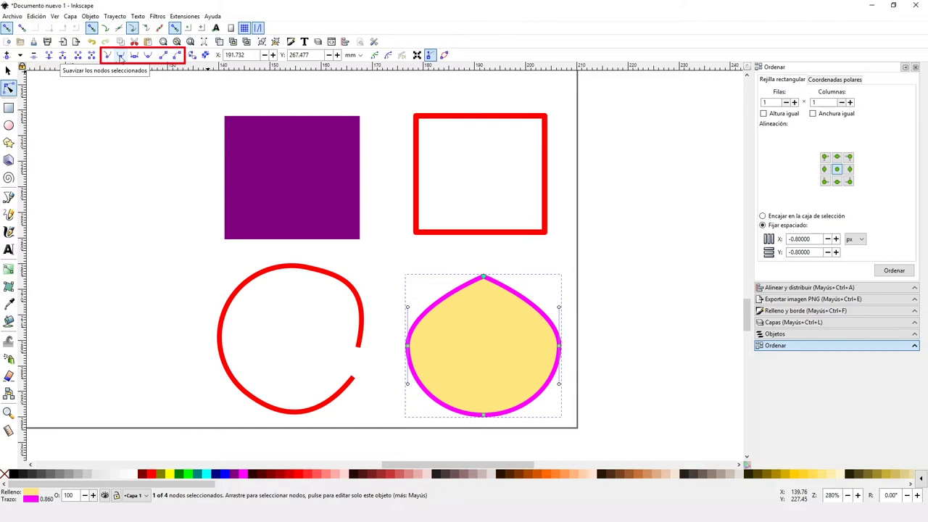
left_click(121, 58)
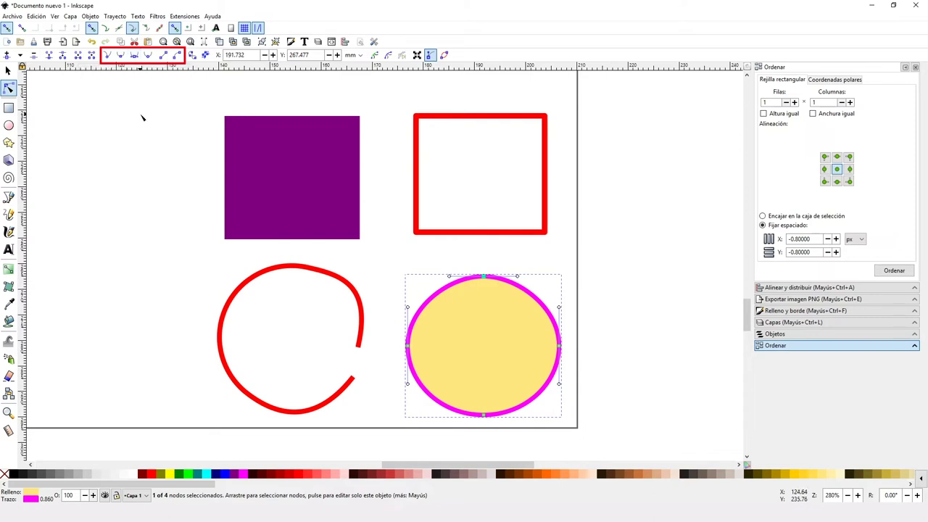
left_click_drag(517, 275, 557, 276)
left_click_drag(448, 277, 454, 277)
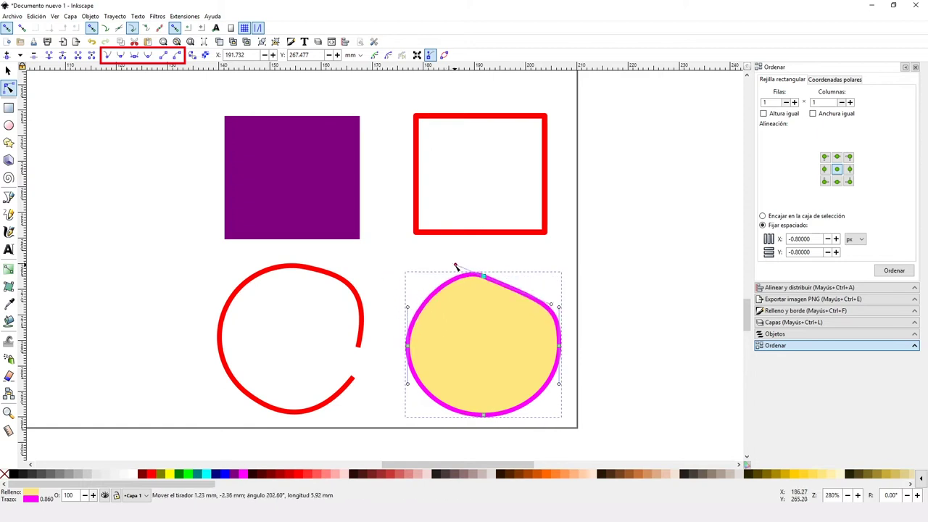
left_click_drag(455, 276, 452, 275)
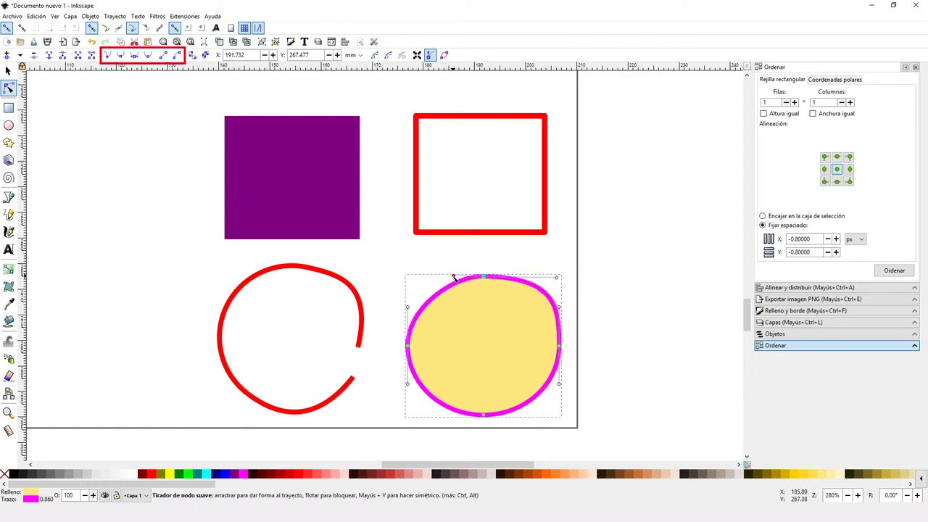
left_click(136, 56)
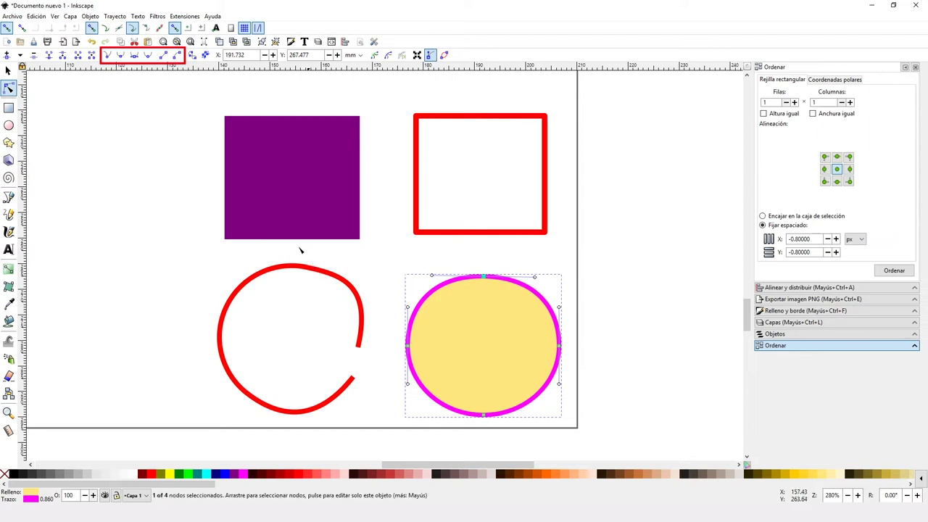
key("comma")
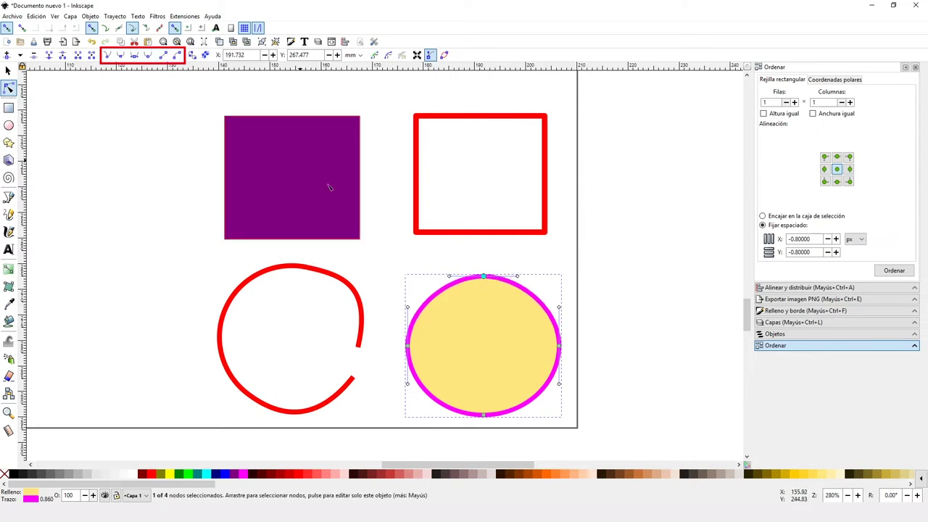
Stretch the ellipse's top node into egg shapes and undo each stretch.
left_click_drag(482, 276, 476, 128)
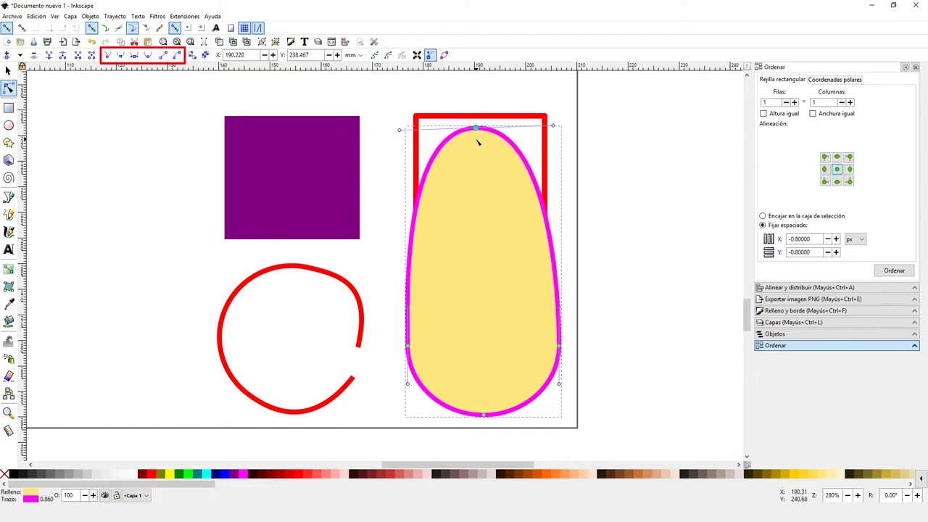
key("ctrl+z")
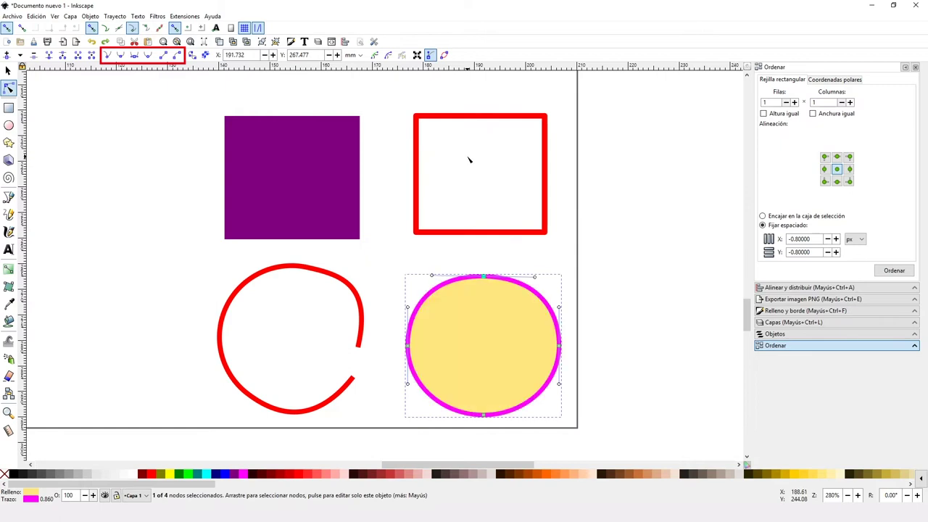
mouse_move(483, 277)
left_mouse_down()
mouse_move(392, 117)
mouse_move(352, 119)
left_mouse_up()
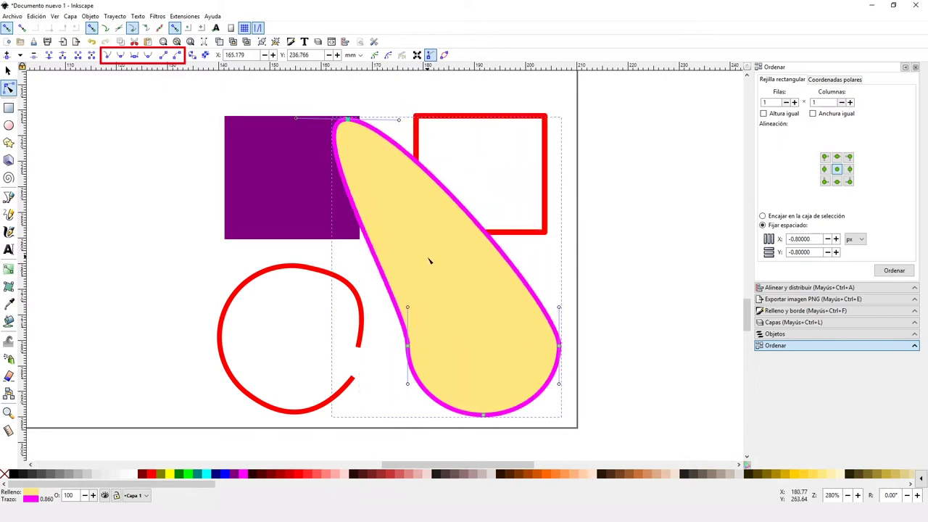
key("ctrl+z")
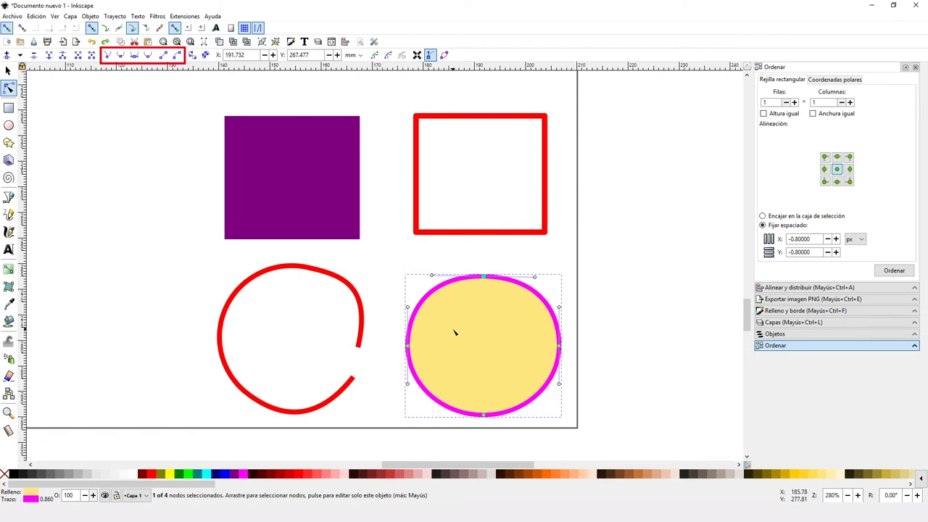
Straighten the segment between two ellipse nodes into a line, then undo it.
left_click(232, 123)
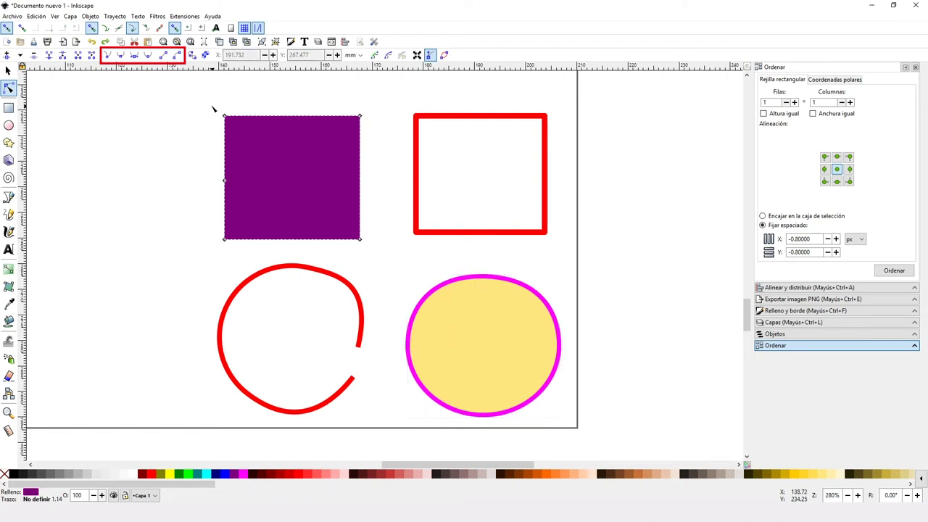
left_click(434, 291)
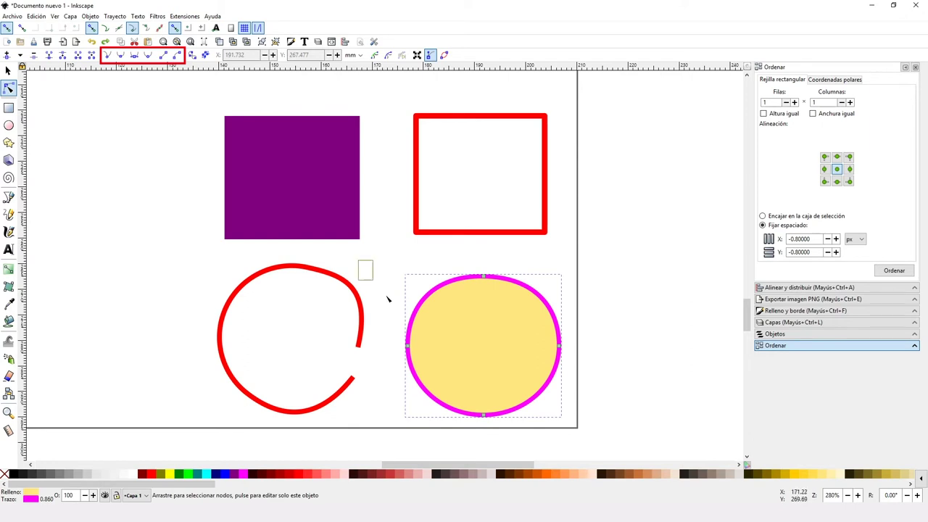
left_click_drag(358, 259, 511, 378)
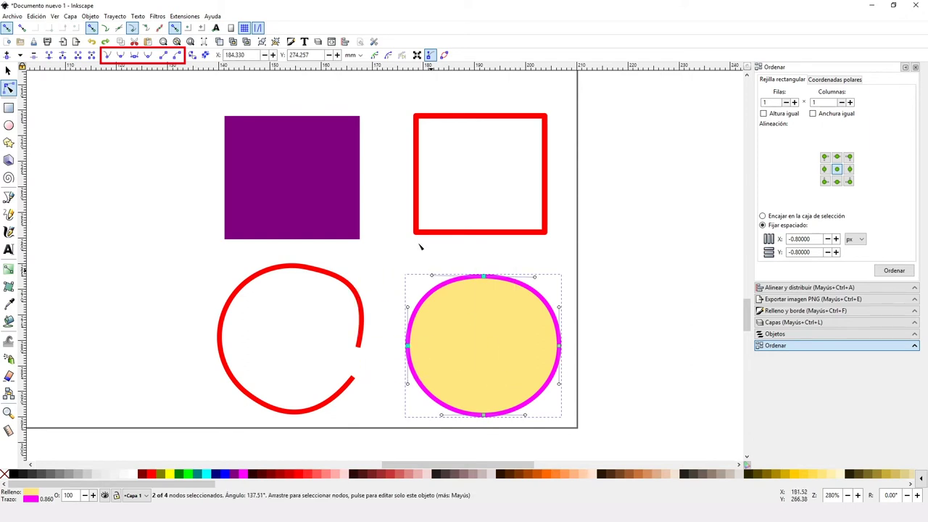
left_click(165, 57)
key("ctrl+z")
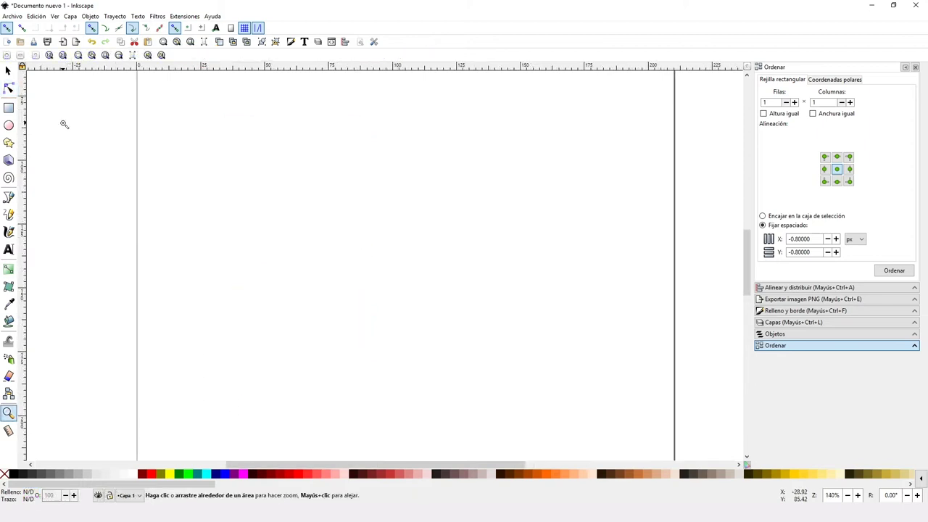
Draw a pink square, a pink circle to its right and a pink five-pointed star below.
left_click(9, 108)
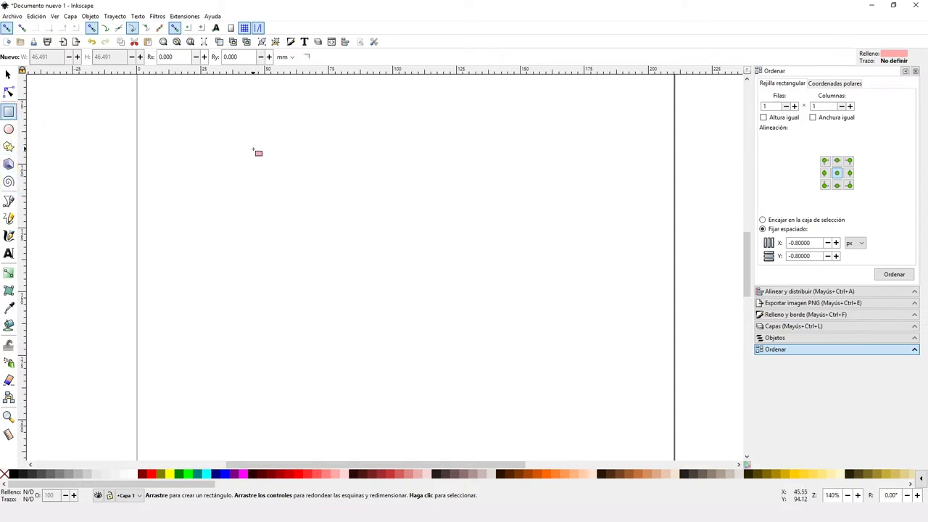
left_click_drag(254, 150, 349, 244)
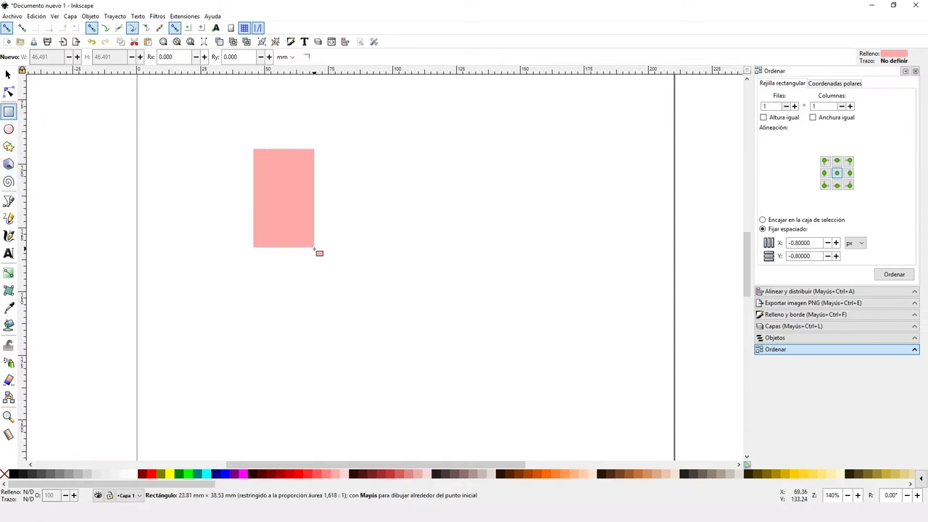
left_click(8, 129)
left_click_drag(415, 214, 492, 302)
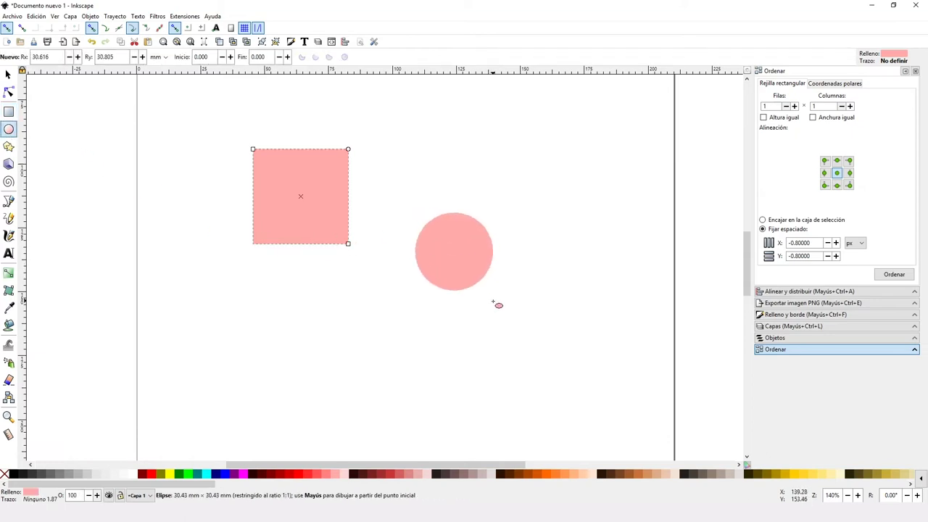
left_click(8, 147)
mouse_move(212, 302)
left_mouse_down()
mouse_move(227, 320)
mouse_move(258, 319)
left_mouse_up()
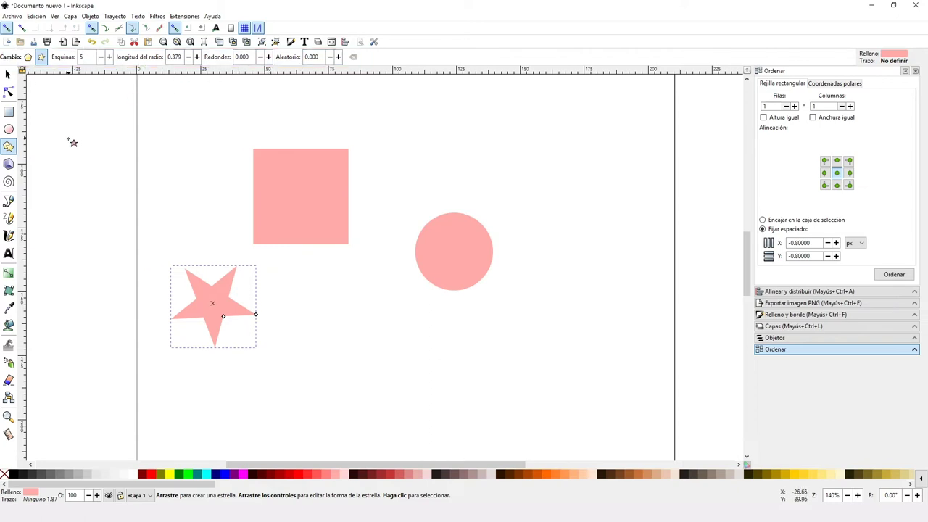
left_click(9, 200)
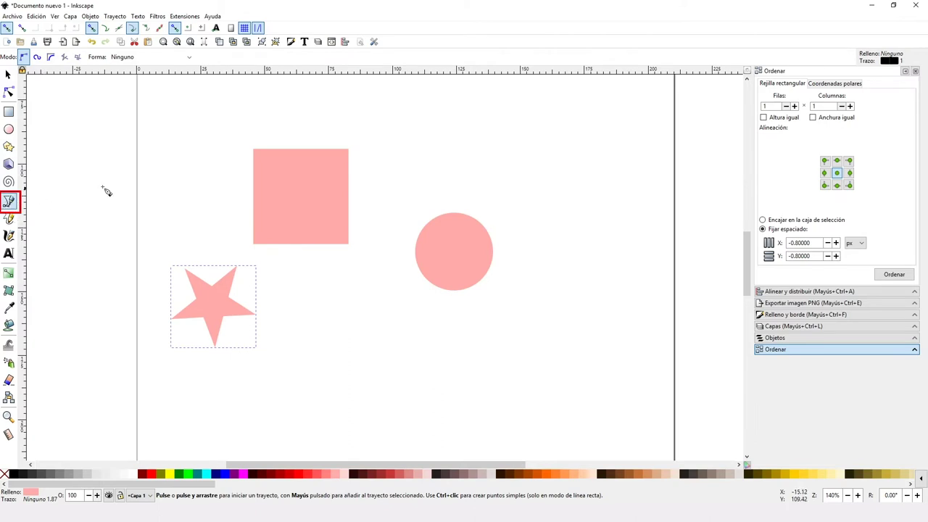
Draw a six-point zigzag Bézier path and close it back at its start point.
left_click(223, 142)
left_click(337, 97)
left_click(471, 155)
left_click(510, 128)
left_click(542, 178)
left_click(588, 128)
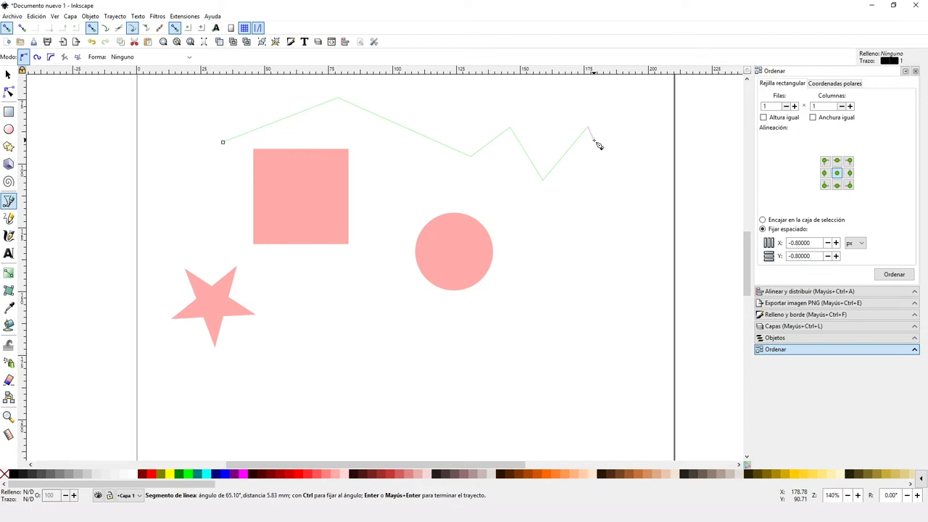
key("Return")
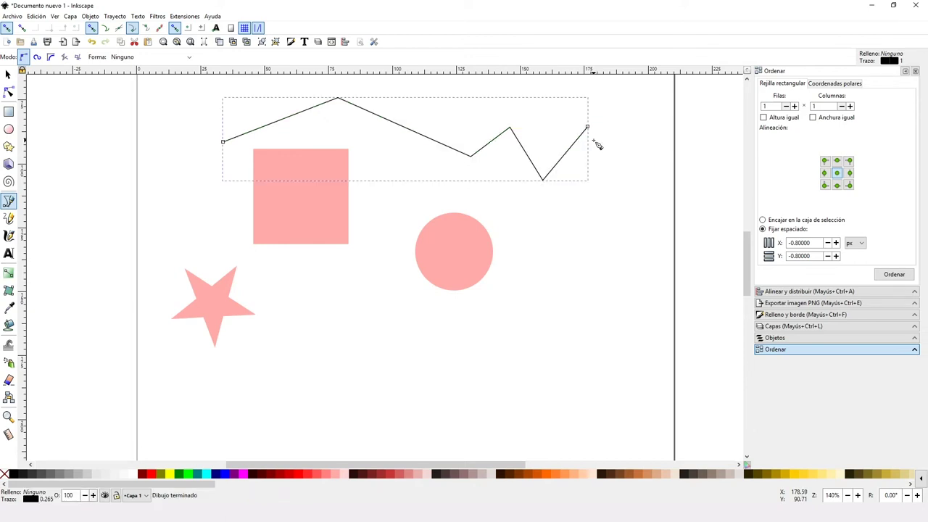
left_click(587, 128)
left_click(223, 142)
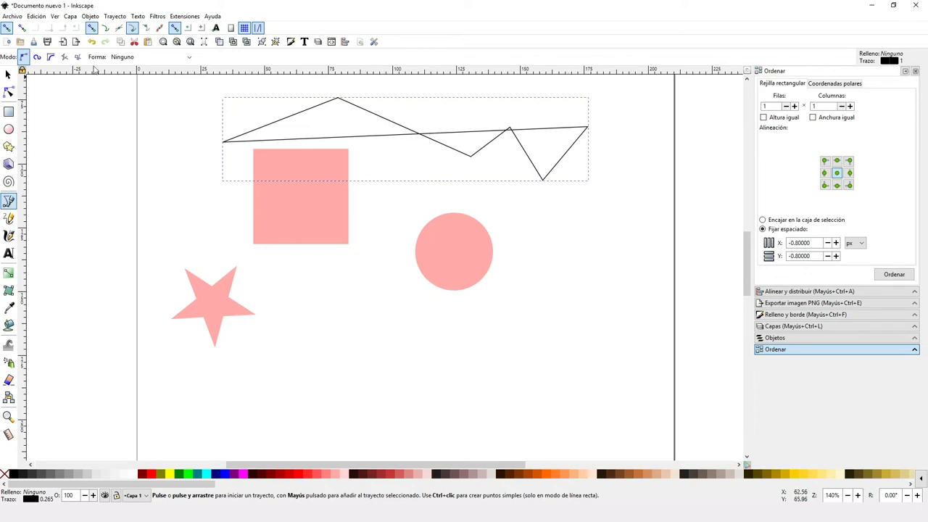
Reshape the closed outline by dragging its corner nodes with the Node tool.
left_click(9, 91)
left_click_drag(511, 125, 505, 172)
left_click_drag(223, 139, 493, 91)
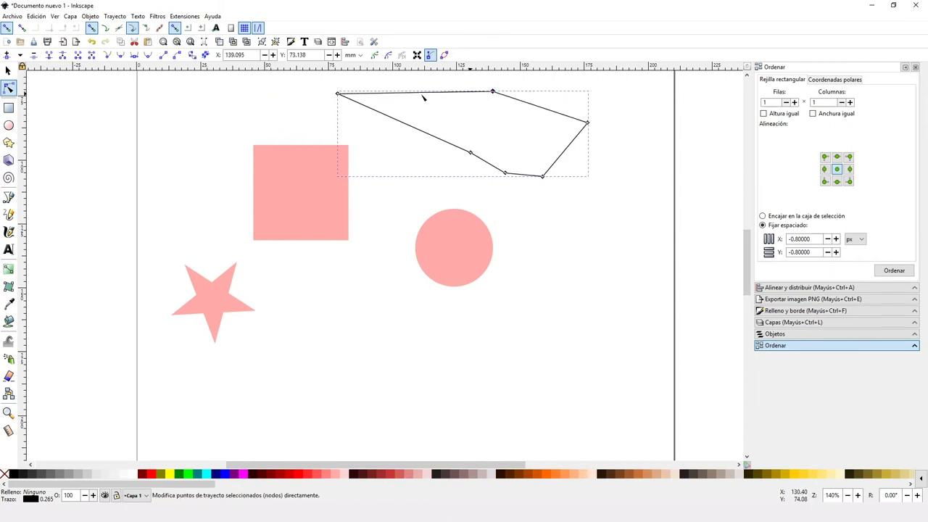
left_click_drag(338, 95, 393, 106)
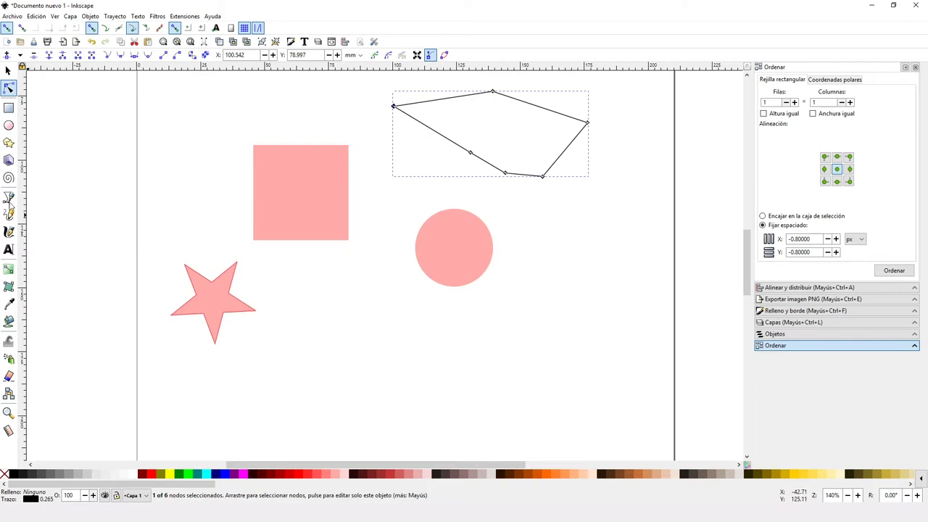
Draw a new curved Bézier path below the square, ending under the circle.
left_click(9, 202)
left_click(330, 404)
left_click_drag(394, 343, 474, 392)
left_click(495, 327)
left_click(510, 378)
left_click_drag(521, 272, 598, 263)
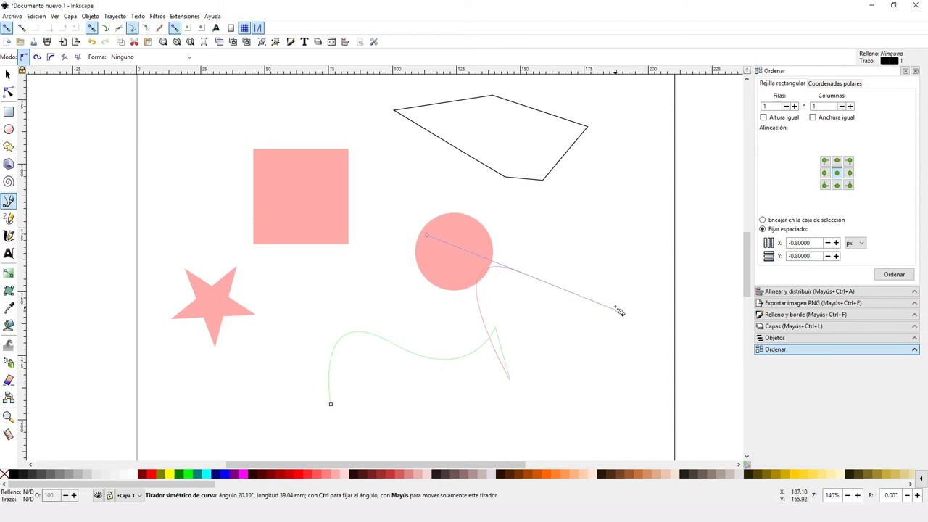
key("Return")
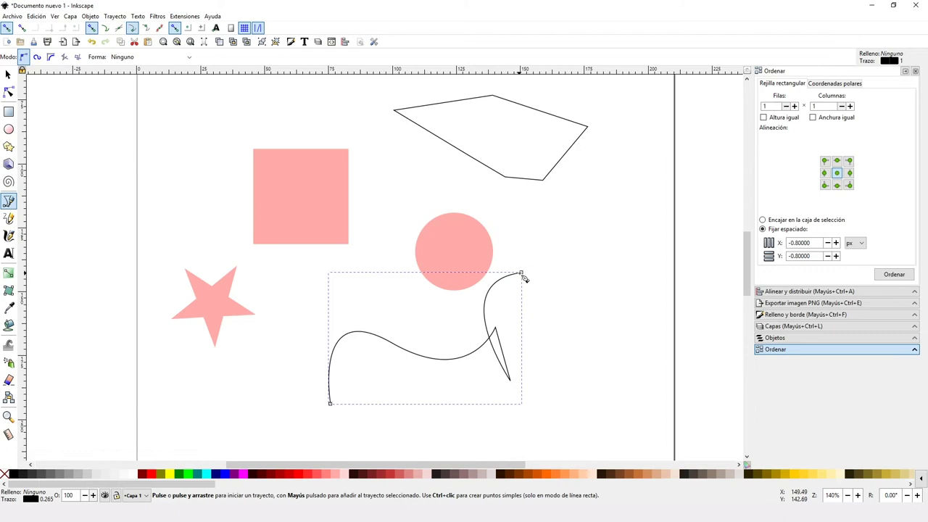
Extend the curved path from its end with three more corner points.
left_click(521, 273)
left_click(605, 285)
left_click(598, 354)
left_click(625, 369)
key("Return")
left_click(9, 218)
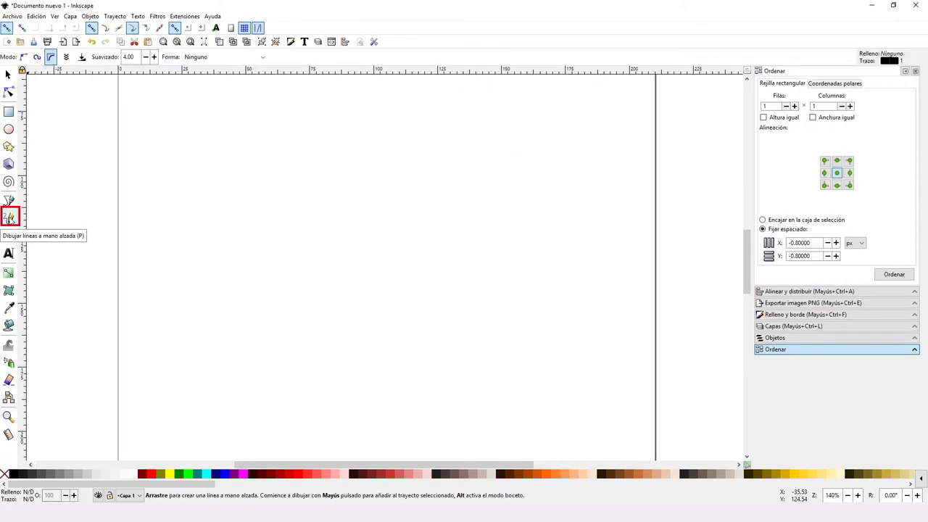
Draw three wavy Pencil lines, switching between Regular Bézier, Spiro and BSpline modes.
mouse_move(158, 218)
left_mouse_down()
mouse_move(210, 261)
mouse_move(411, 229)
left_mouse_up()
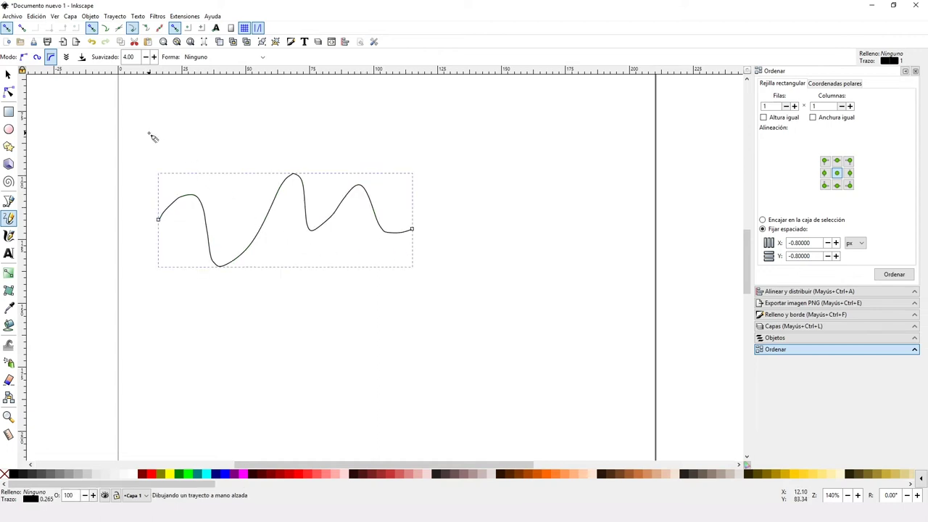
left_click(24, 57)
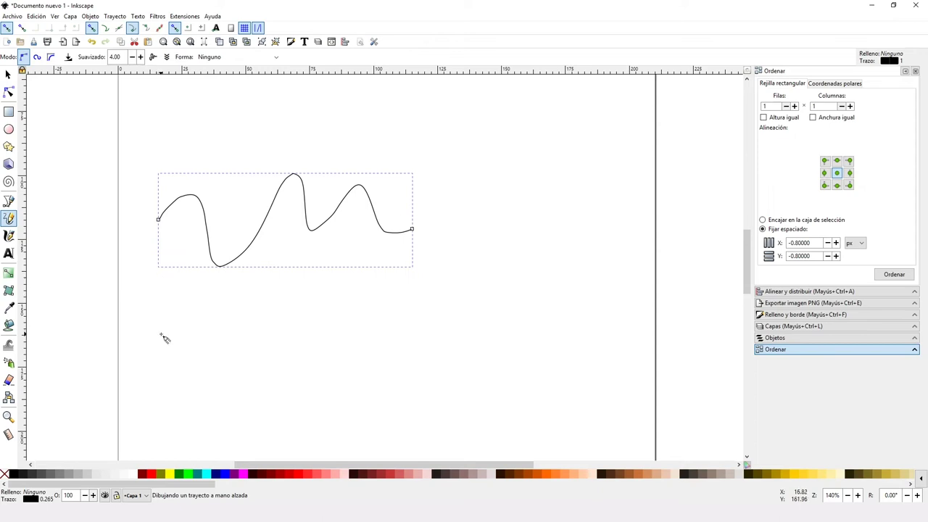
mouse_move(160, 335)
left_mouse_down()
mouse_move(264, 348)
mouse_move(291, 325)
left_mouse_up()
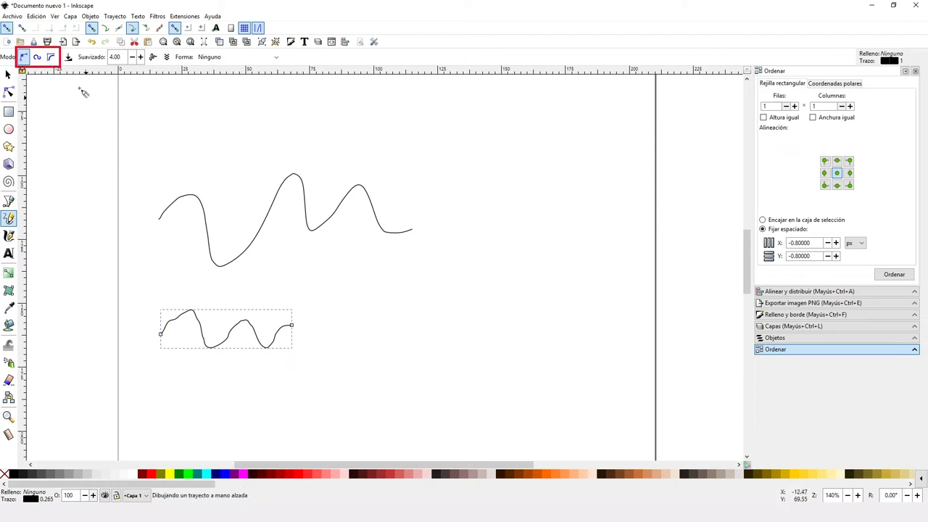
left_click(38, 60)
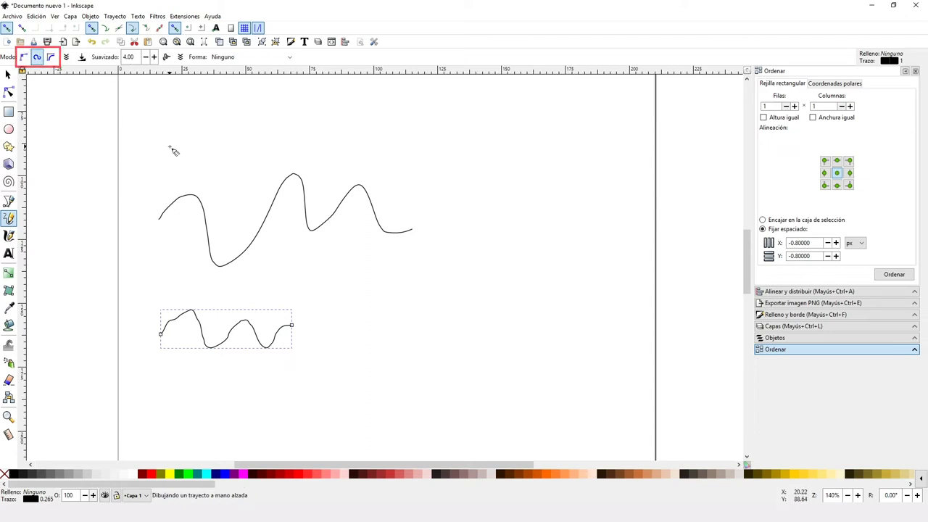
left_click(51, 58)
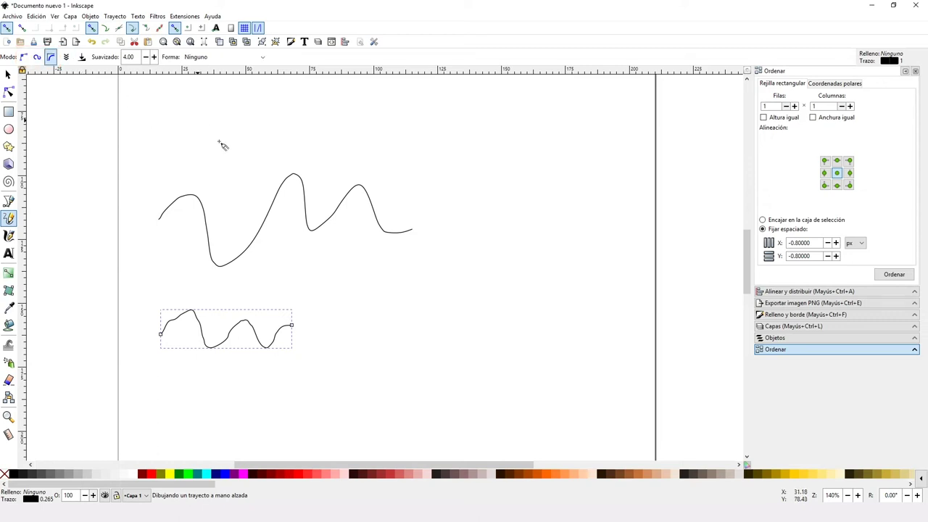
mouse_move(227, 158)
left_mouse_down()
mouse_move(407, 119)
mouse_move(439, 101)
left_mouse_up()
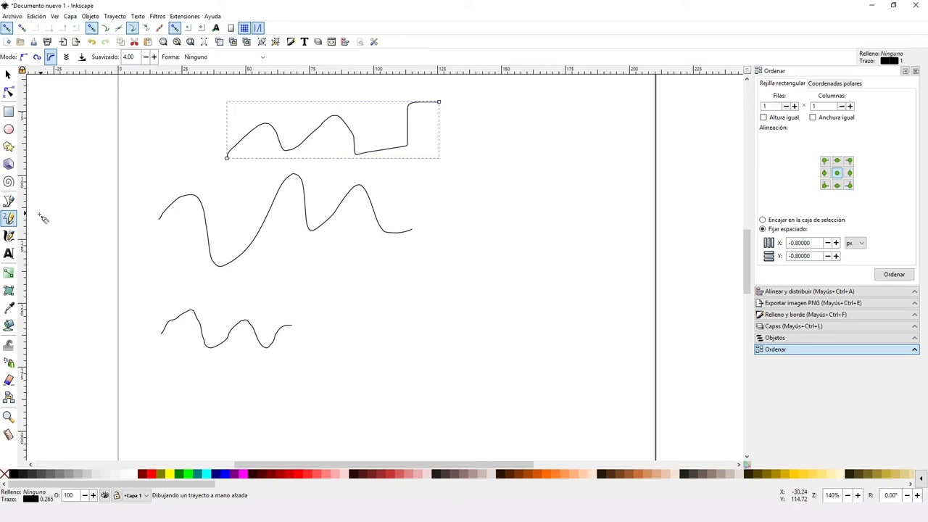
left_click(9, 236)
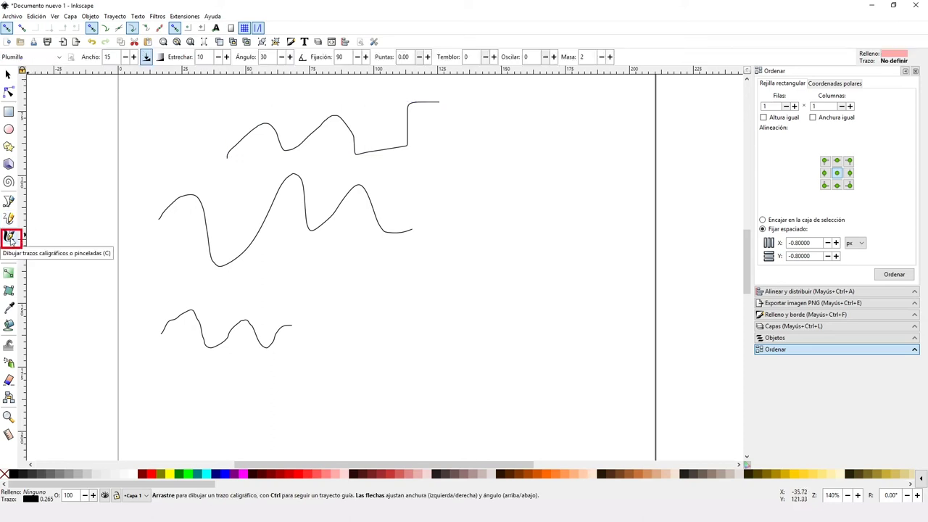
Paint a thick pink wave with the Rotulador preset and a short S-stroke with Brocha.
left_click(58, 56)
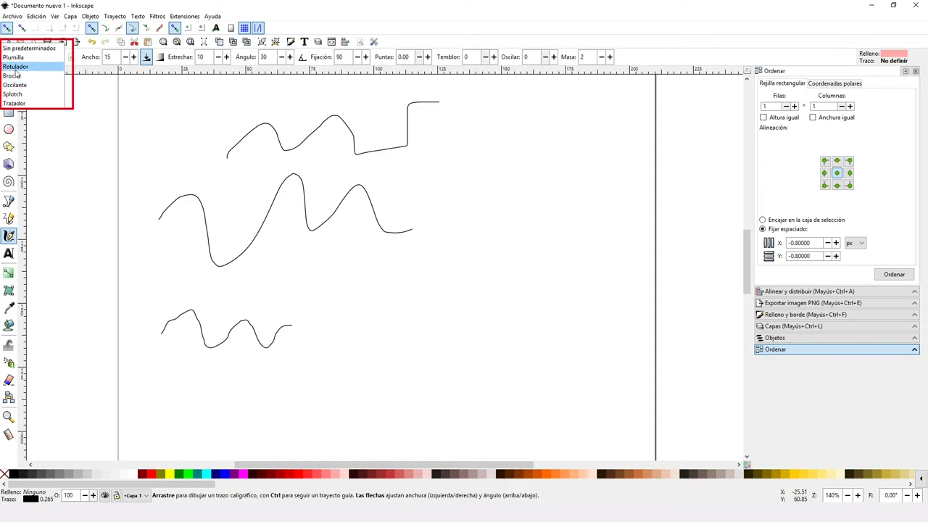
left_click(15, 67)
mouse_move(216, 380)
left_mouse_down()
mouse_move(422, 368)
mouse_move(480, 296)
left_mouse_up()
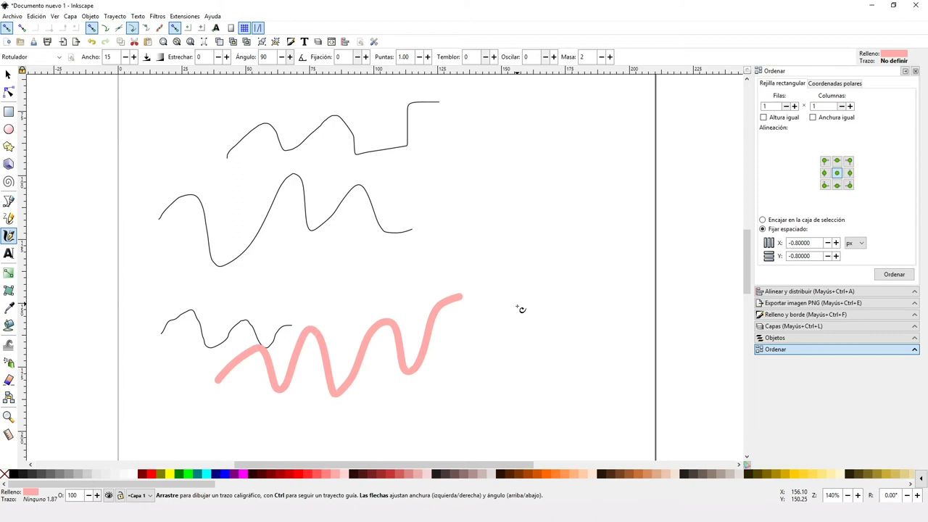
left_click(44, 56)
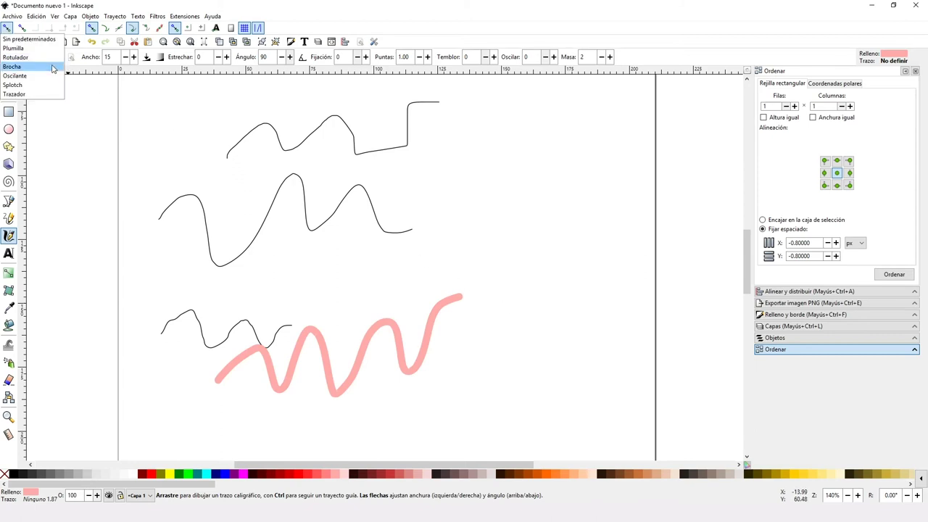
left_click(54, 66)
mouse_move(414, 176)
left_mouse_down()
mouse_move(449, 197)
mouse_move(471, 179)
left_mouse_up()
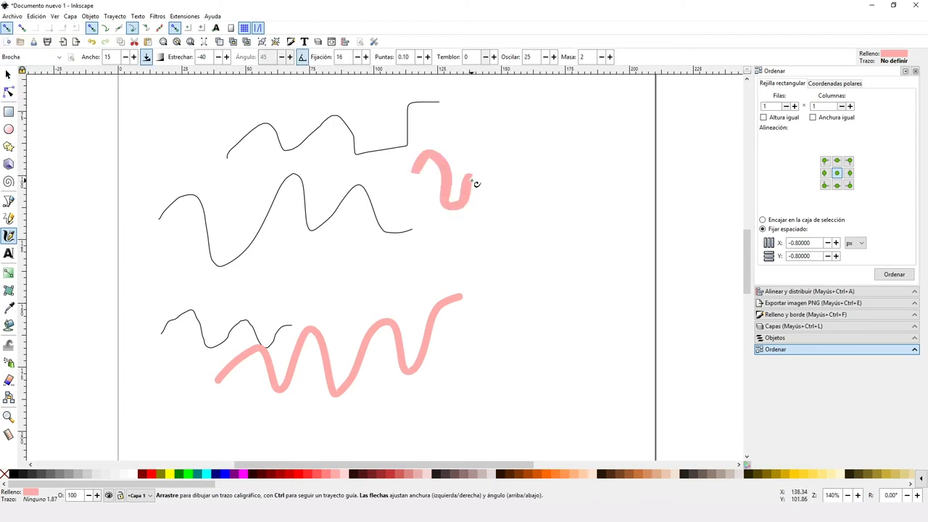
left_click(8, 253)
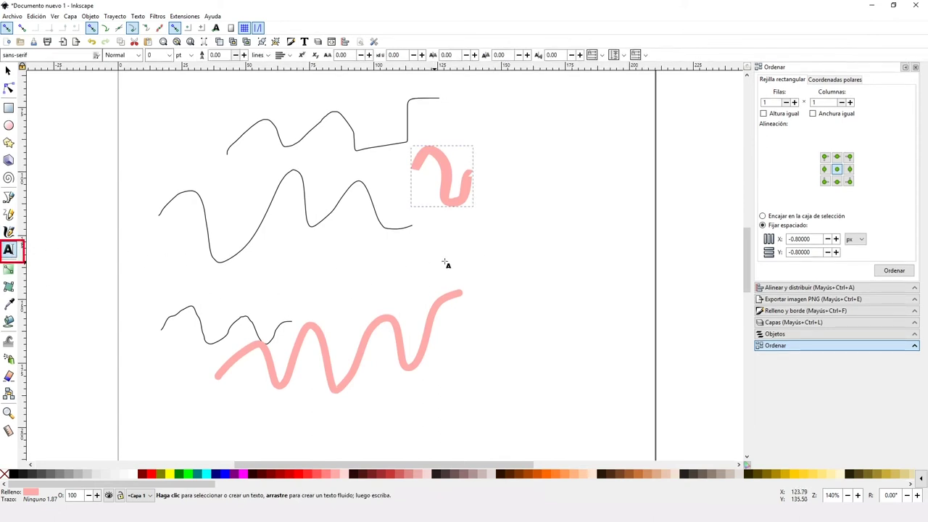
Type 'prueba' right of the pink strokes in 30 pt sans-serif, coloured brown #803300.
left_click(486, 249)
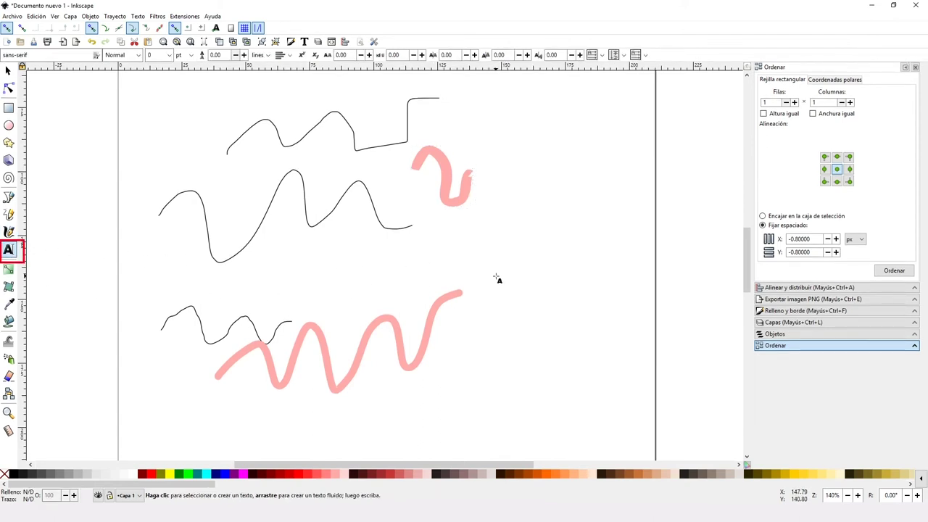
type("prueba")
left_click_drag(486, 246, 585, 245)
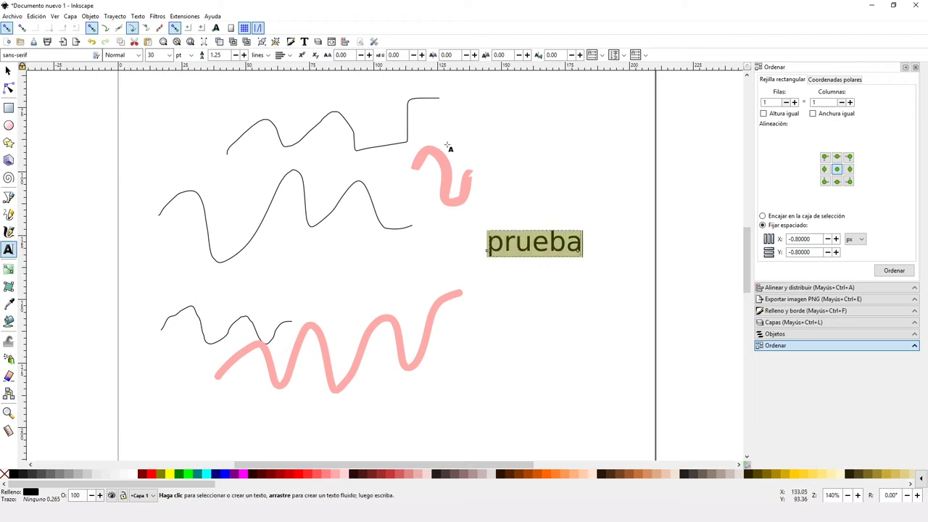
left_click(95, 56)
left_click(137, 55)
left_click(169, 55)
left_click(511, 474)
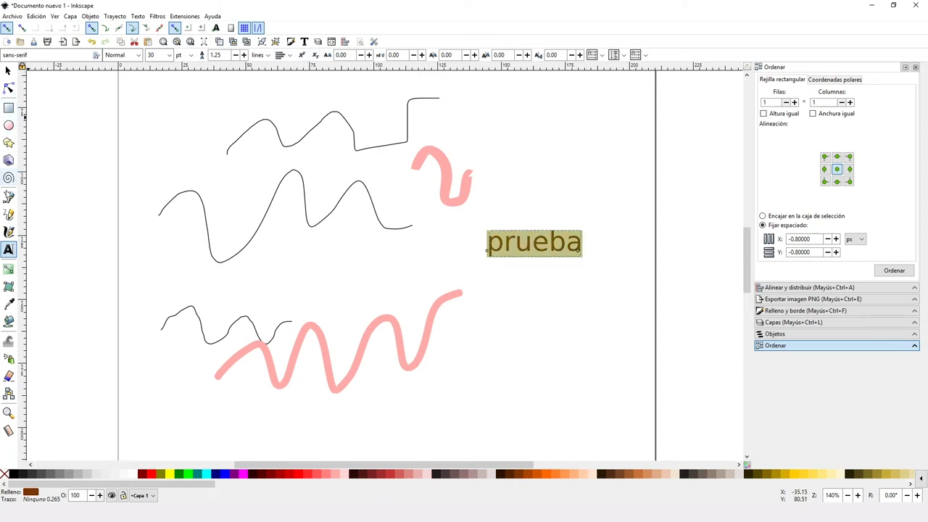
left_click(8, 268)
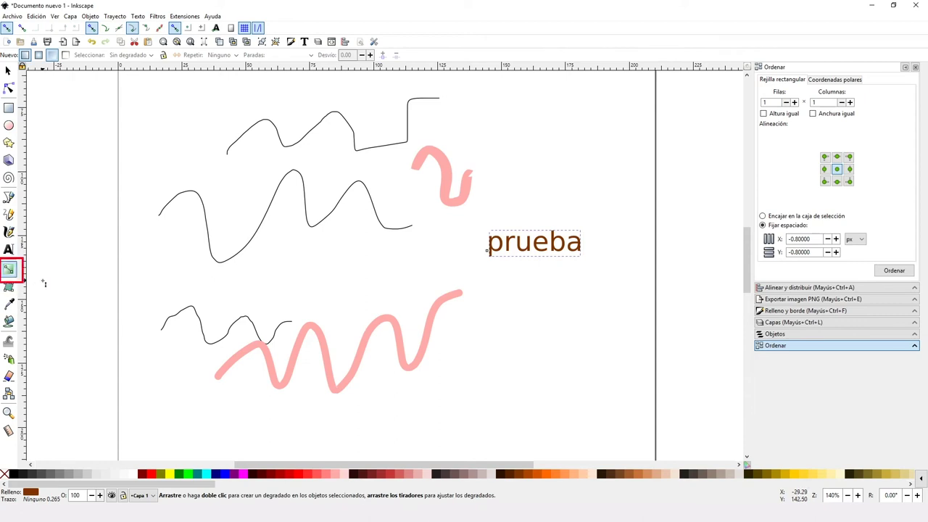
Undo the text, then draw a brown circle with a linear gradient fill.
key("ctrl+z")
key("ctrl+z")
key("ctrl+z")
key("ctrl+z")
key("ctrl+z")
key("ctrl+z")
key("ctrl+z")
key("ctrl+z")
key("ctrl+z")
key("ctrl+z")
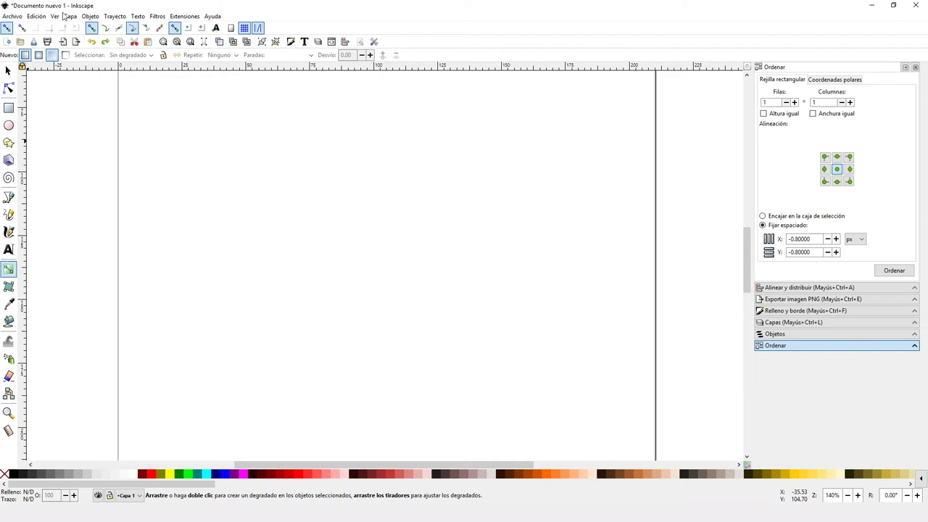
left_click(100, 16)
left_click(105, 40)
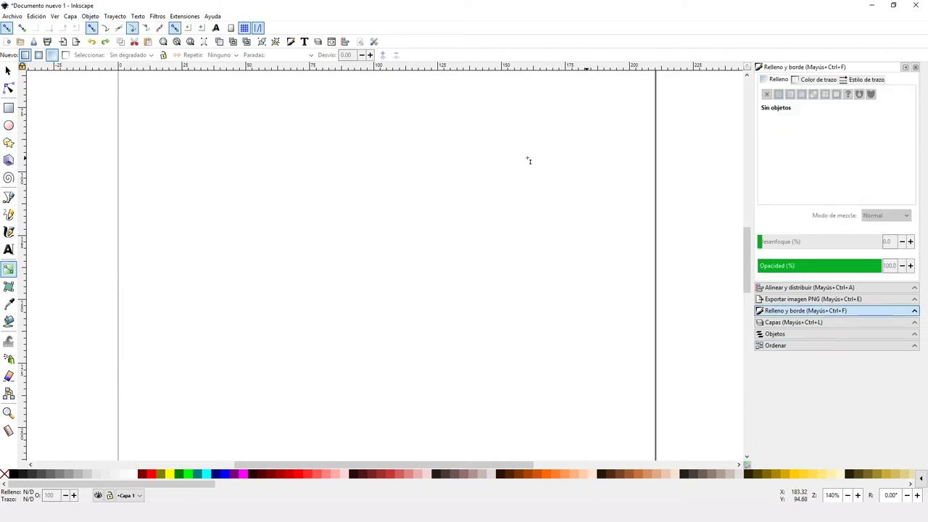
left_click(9, 125)
left_click_drag(293, 173, 388, 288)
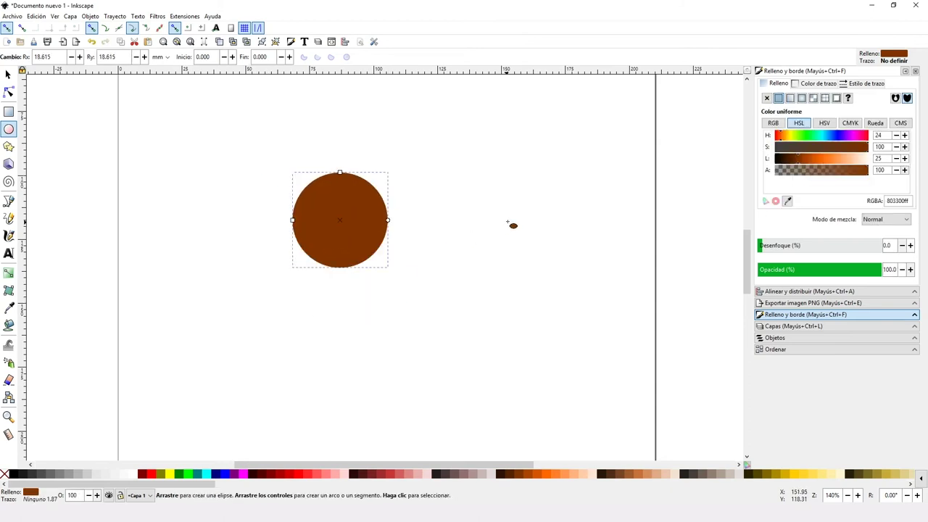
left_click(789, 98)
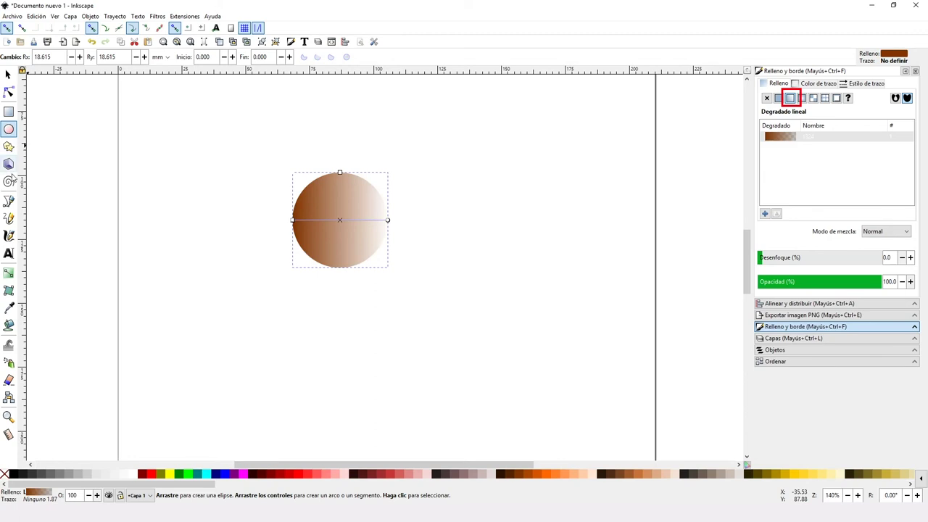
Zoom in on the circle and recolour the gradient's transparent end stop green.
left_click(9, 273)
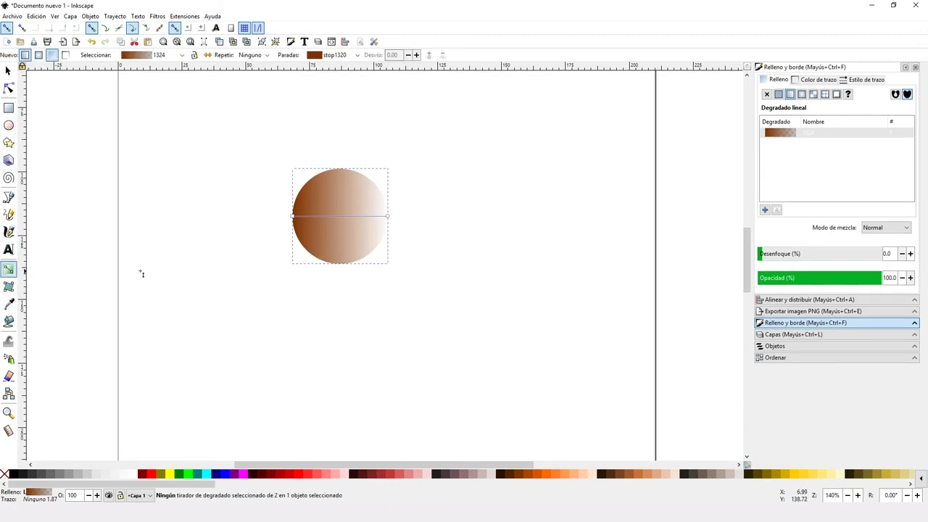
key("z")
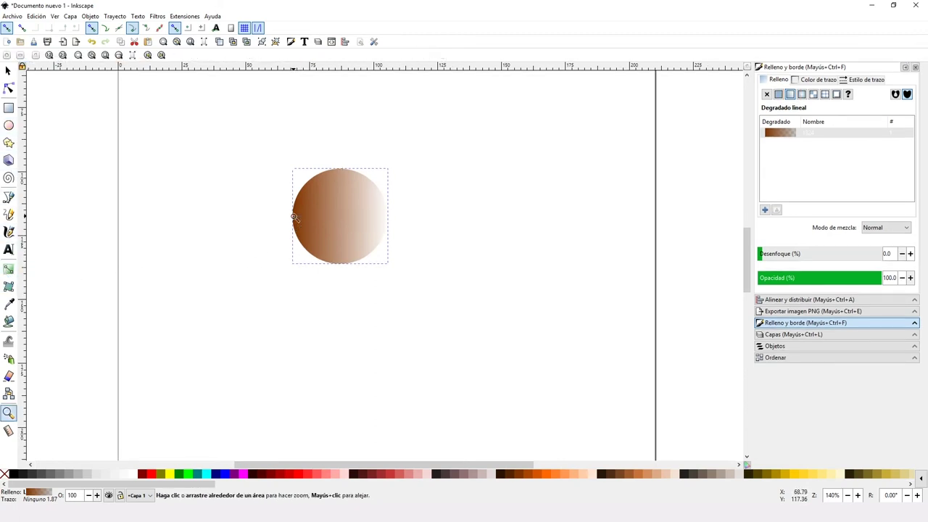
left_click(282, 215)
left_click(9, 269)
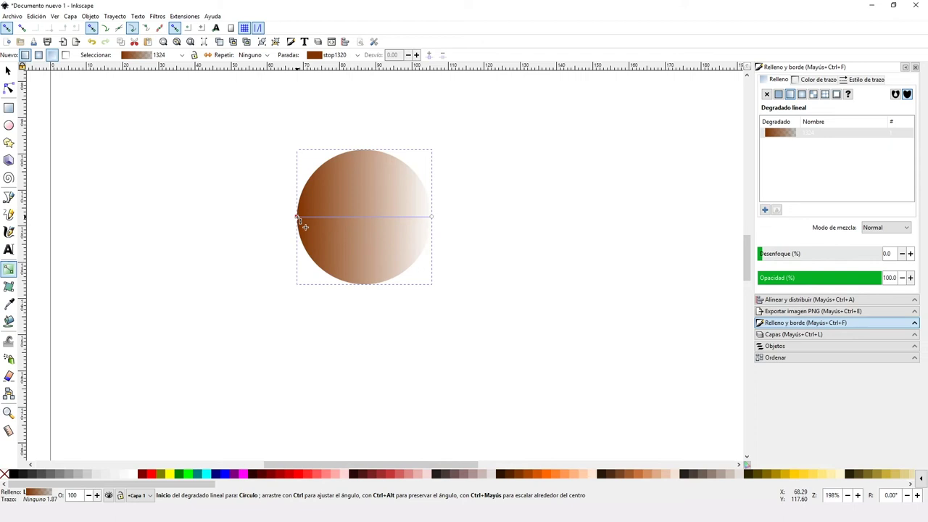
left_click(297, 217)
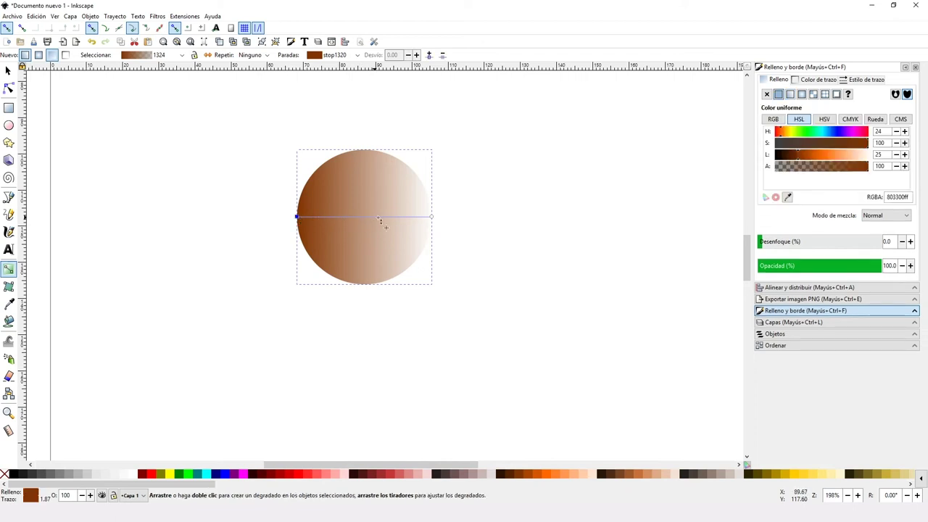
left_click(432, 217)
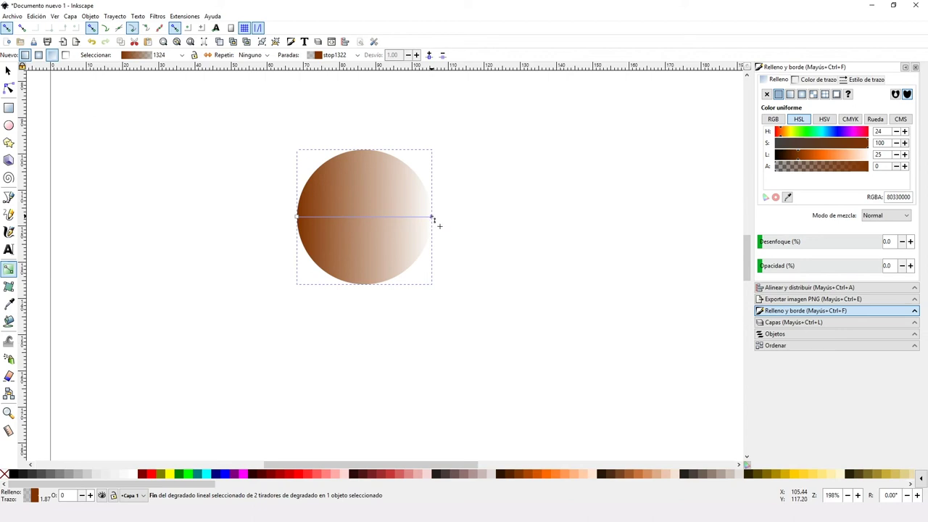
left_click(796, 475)
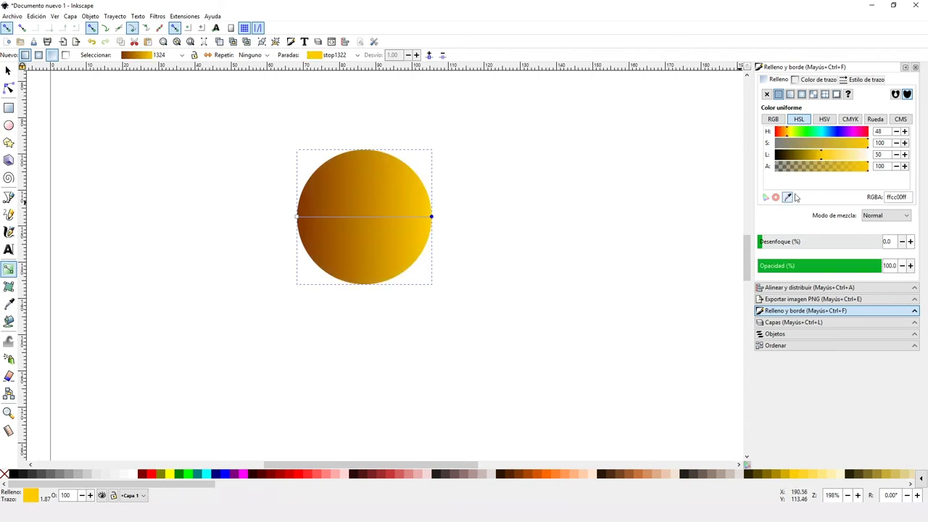
left_click(802, 132)
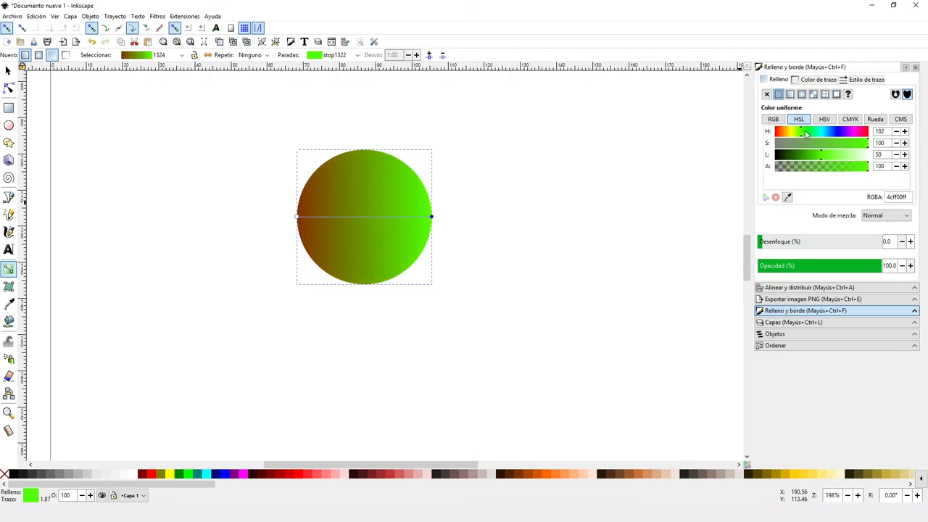
left_click(801, 133)
Make the gradient run vertically to a green top; add a blue middle stop, then delete it.
mouse_move(296, 216)
left_mouse_down()
mouse_move(368, 217)
mouse_move(366, 277)
left_mouse_up()
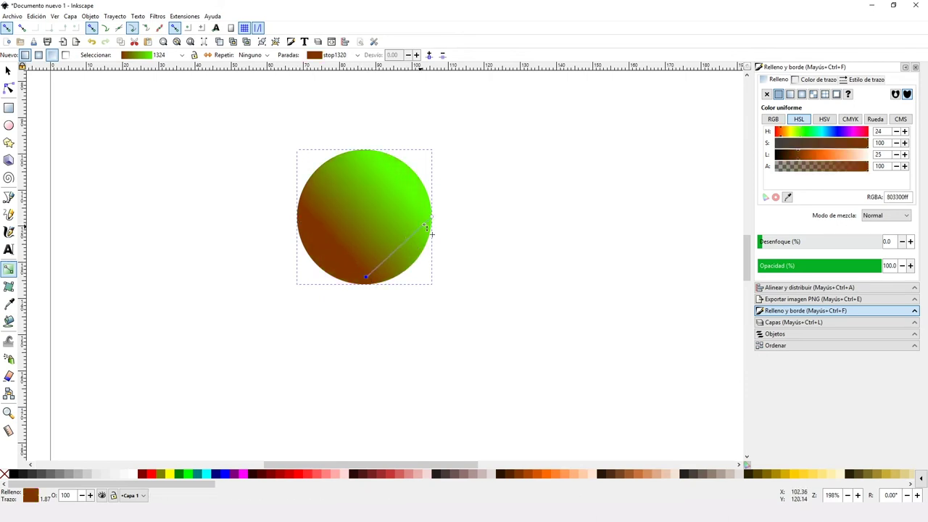
left_click_drag(433, 217, 368, 159)
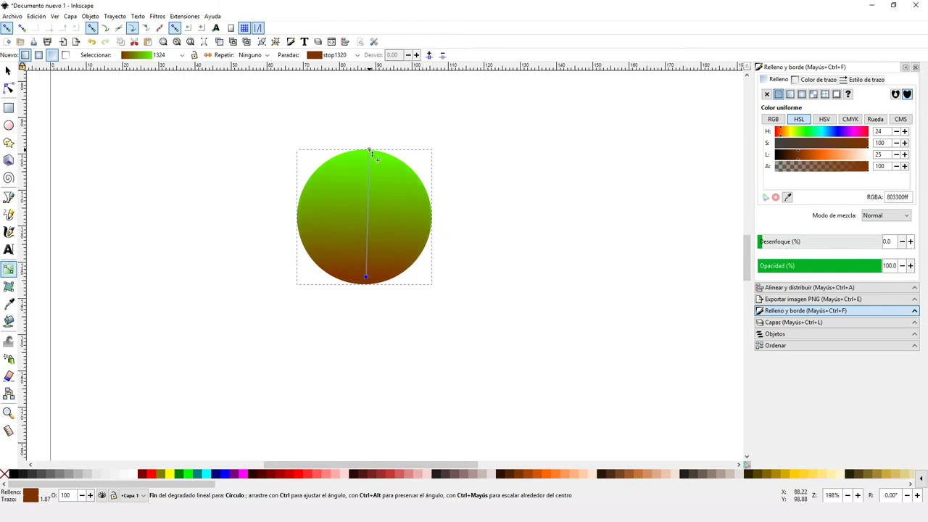
left_click(366, 153)
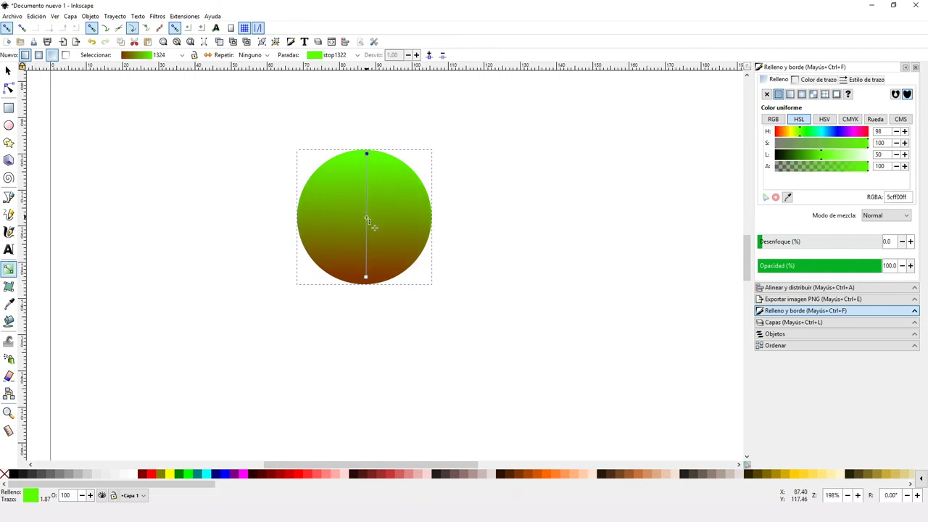
double_click(367, 220)
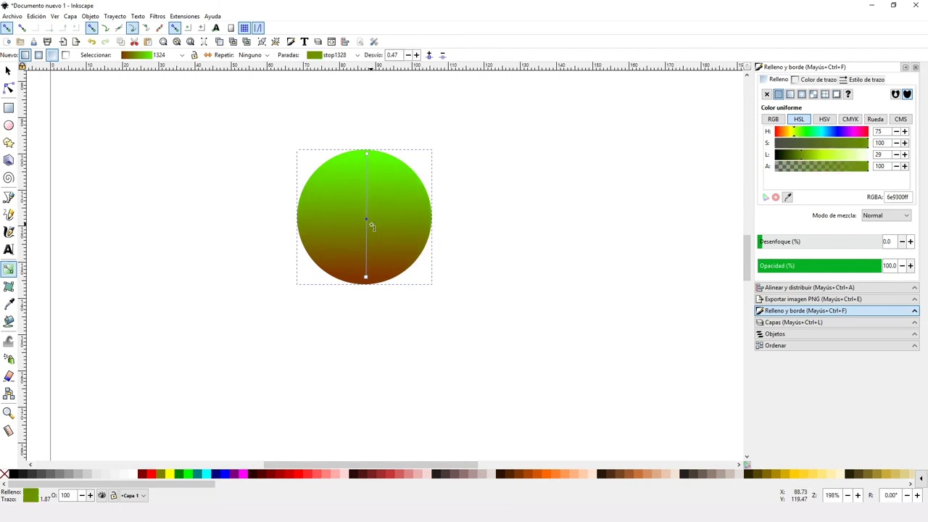
left_click(838, 132)
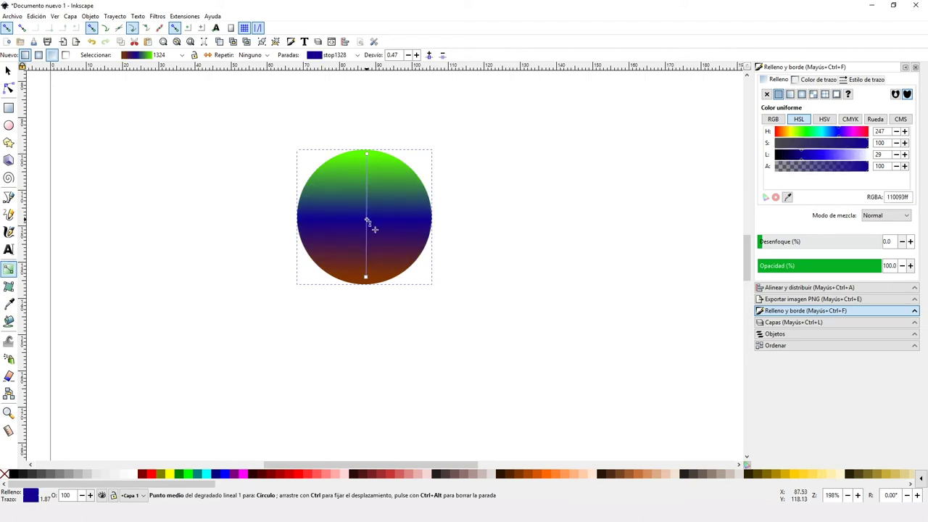
left_click_drag(376, 216, 374, 221)
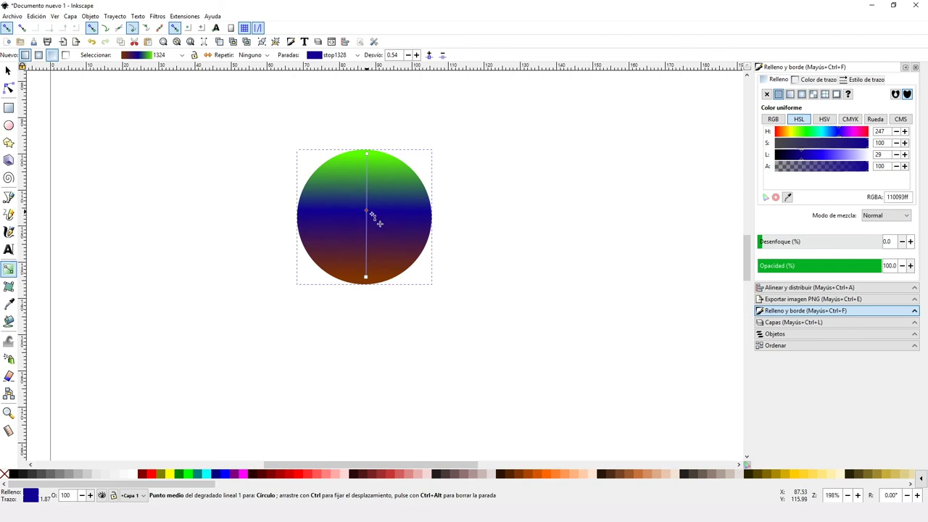
left_click(368, 211)
key("Delete")
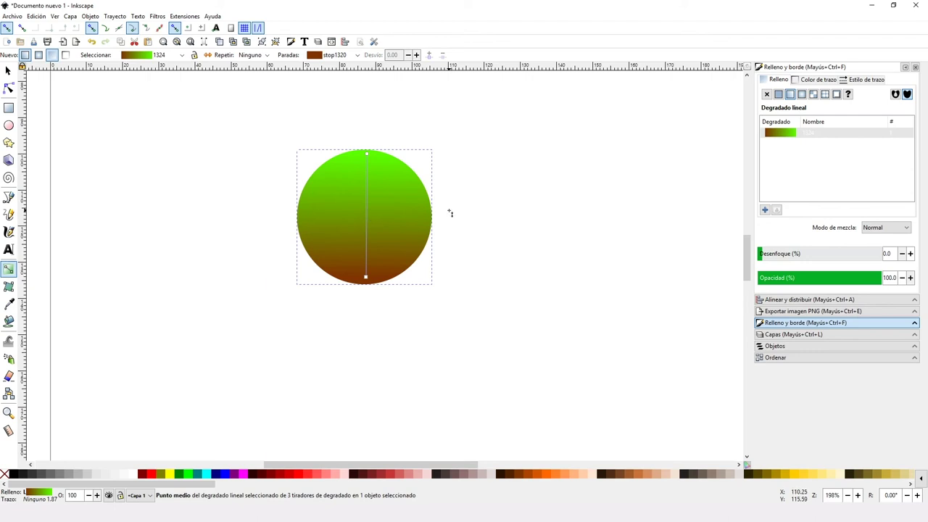
Switch the fill to a radial gradient stretched wider, keeping its centre in the middle.
left_click(802, 95)
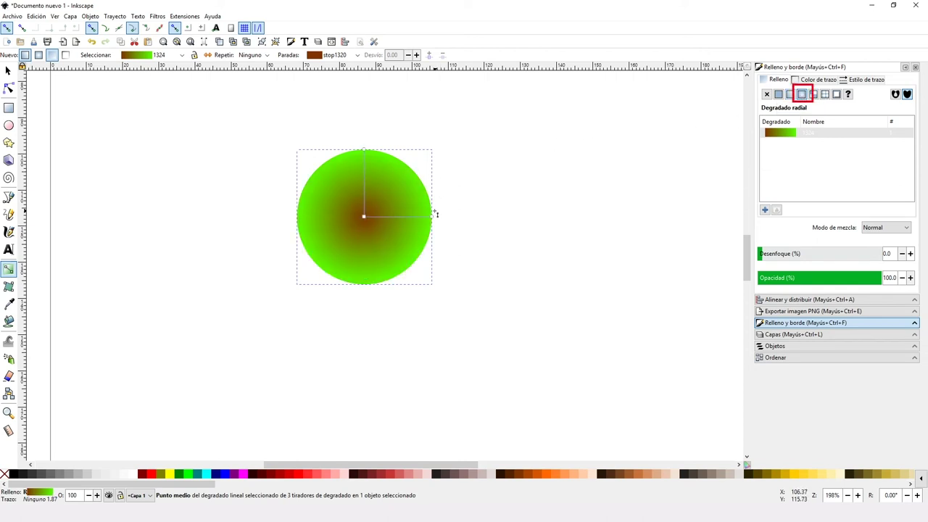
mouse_move(416, 220)
left_mouse_down()
mouse_move(362, 215)
mouse_move(479, 216)
left_mouse_up()
left_click_drag(362, 216, 362, 241)
key("ctrl+z")
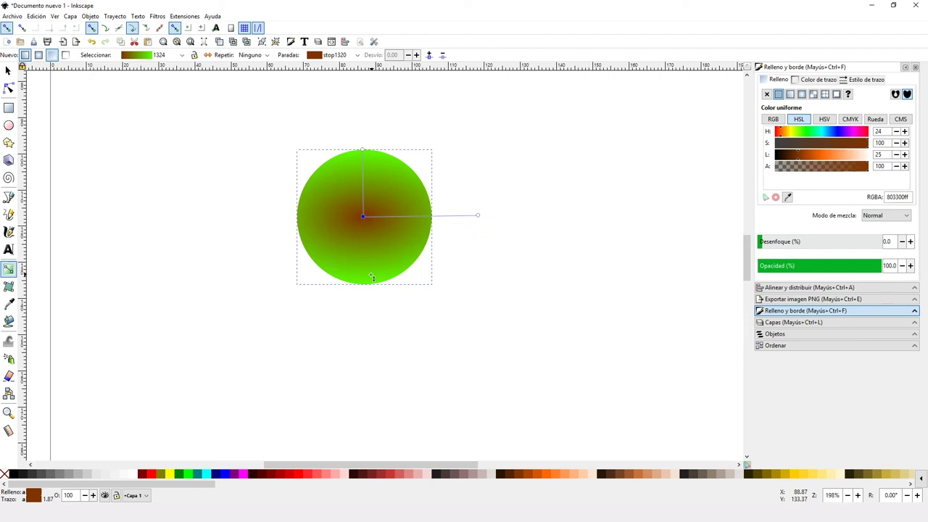
left_click(10, 287)
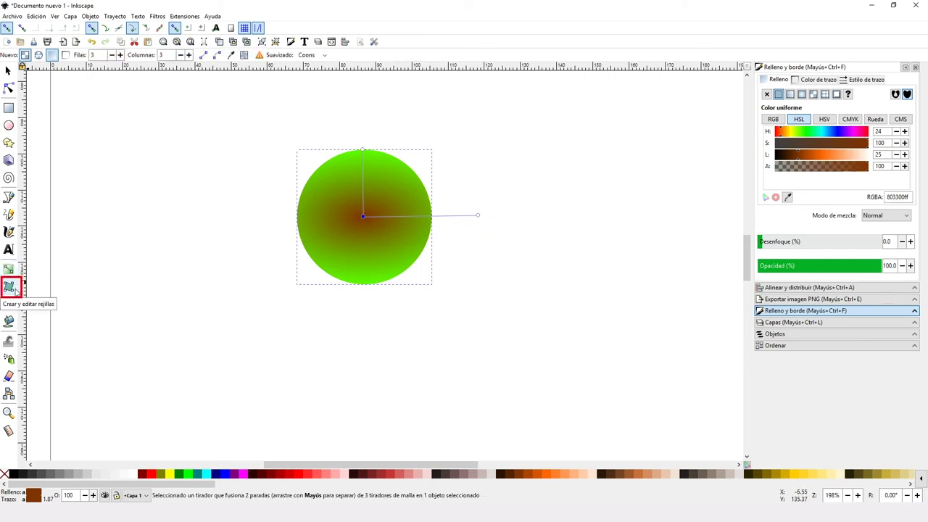
Draw a blue square, delete the gradient circle, and move the square into its place.
key("r")
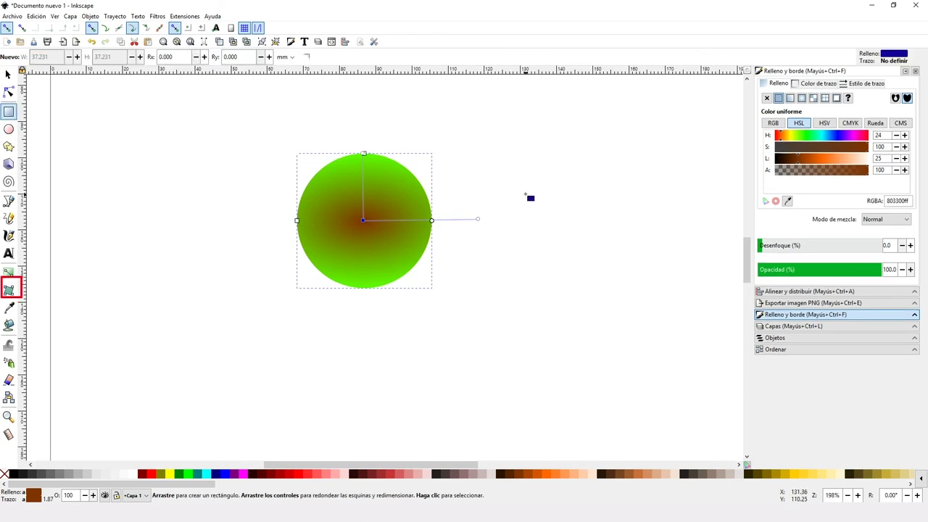
left_click_drag(513, 186, 670, 338)
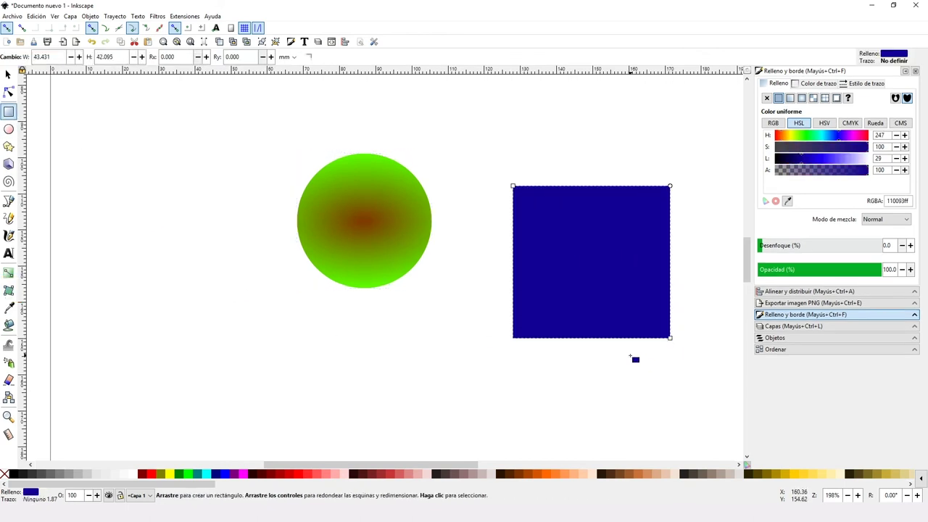
key("s")
left_click(338, 242)
key("Delete")
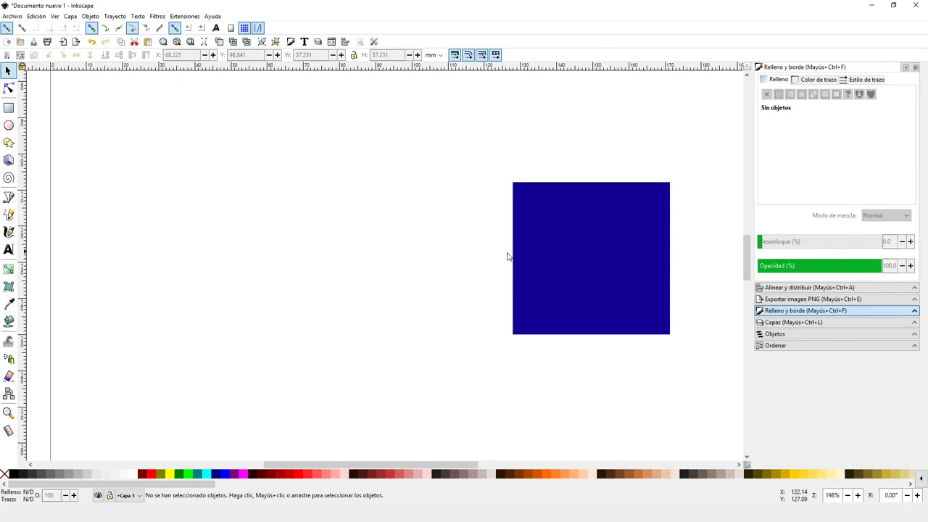
left_click_drag(580, 259, 355, 247)
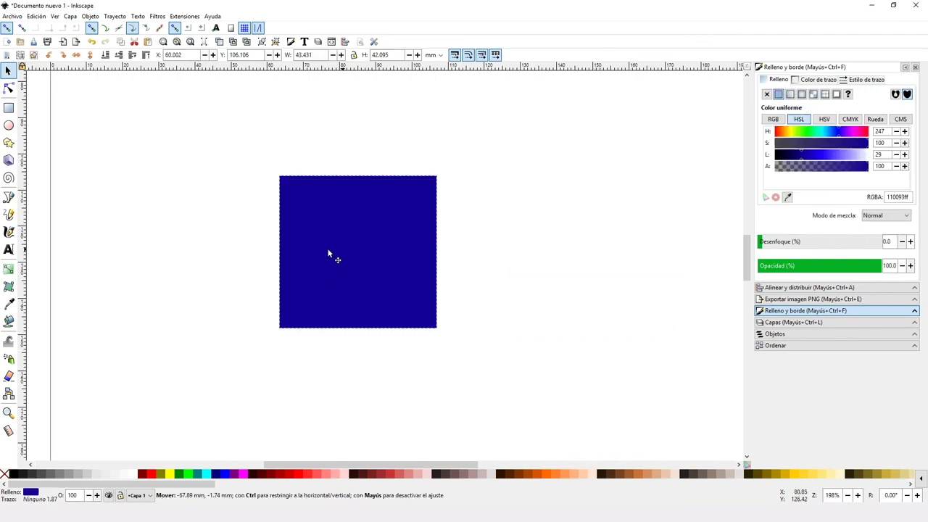
Apply a 3×3 mesh to the square, colouring one node green and another red.
left_click(8, 287)
left_click_drag(288, 165, 540, 352)
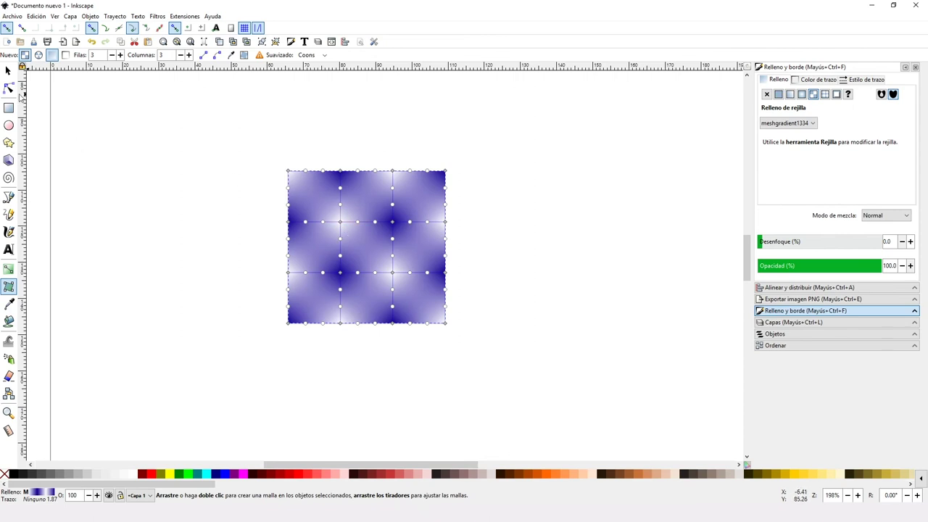
left_click(9, 88)
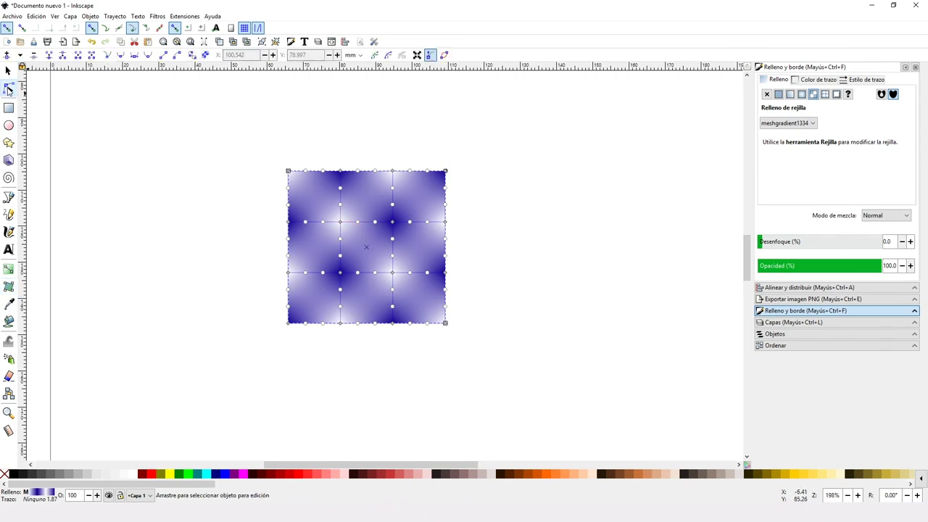
left_click(392, 222)
left_click(802, 132)
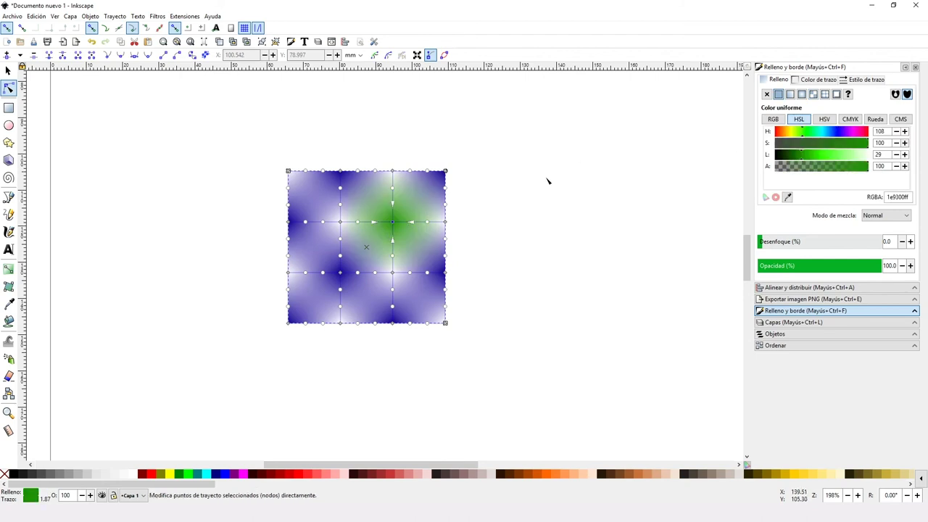
left_click(340, 272)
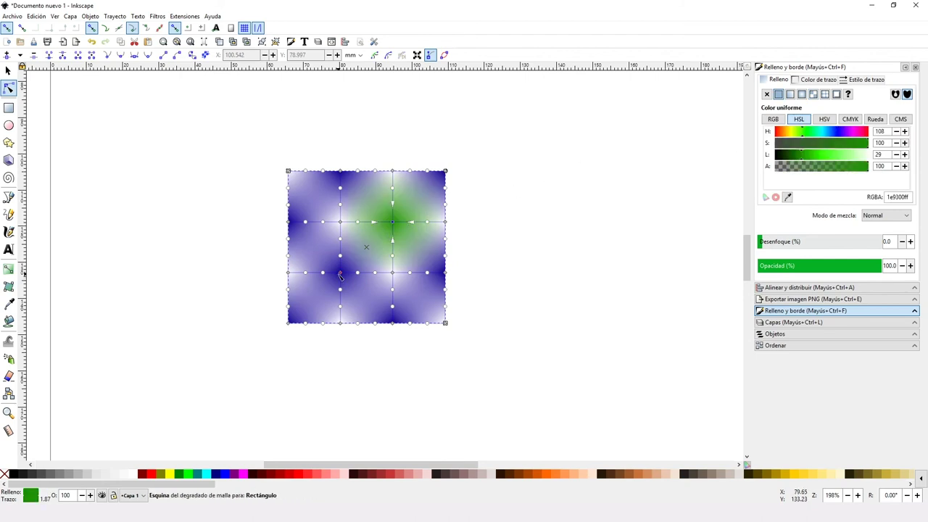
left_click(385, 473)
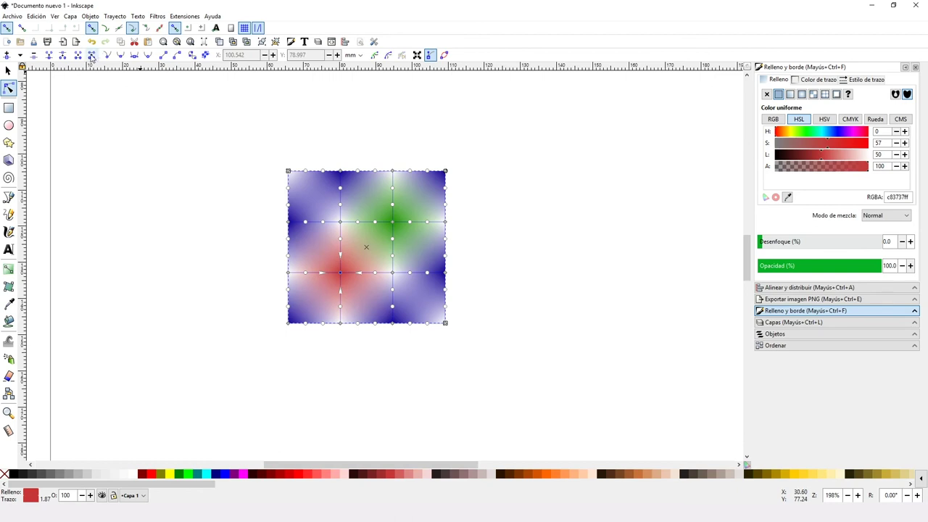
left_click(9, 286)
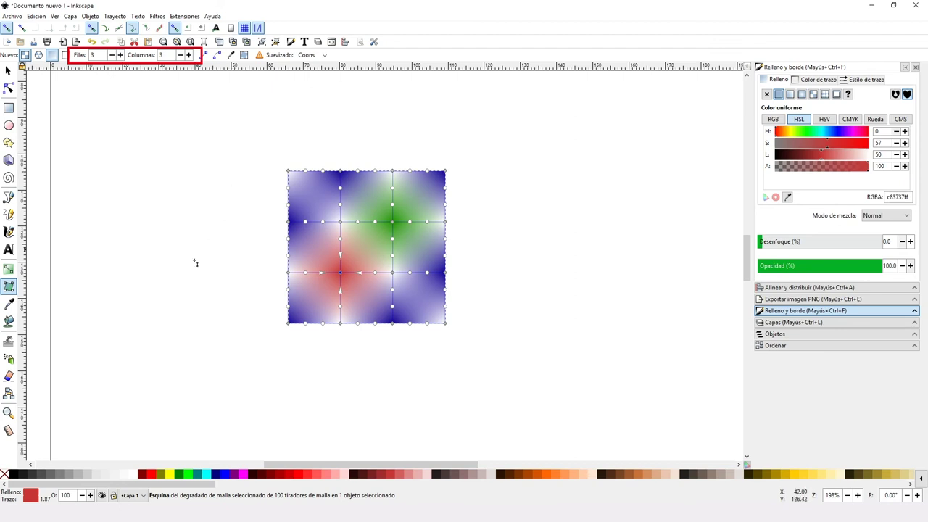
left_click(10, 303)
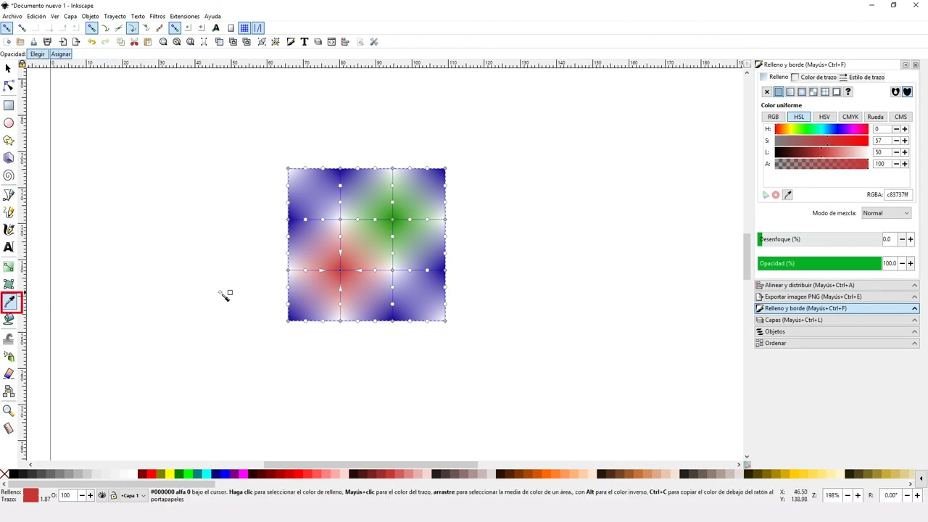
Sample a blue-violet colour, then bucket-fill the square with flat purple #6055B7.
left_click(303, 222)
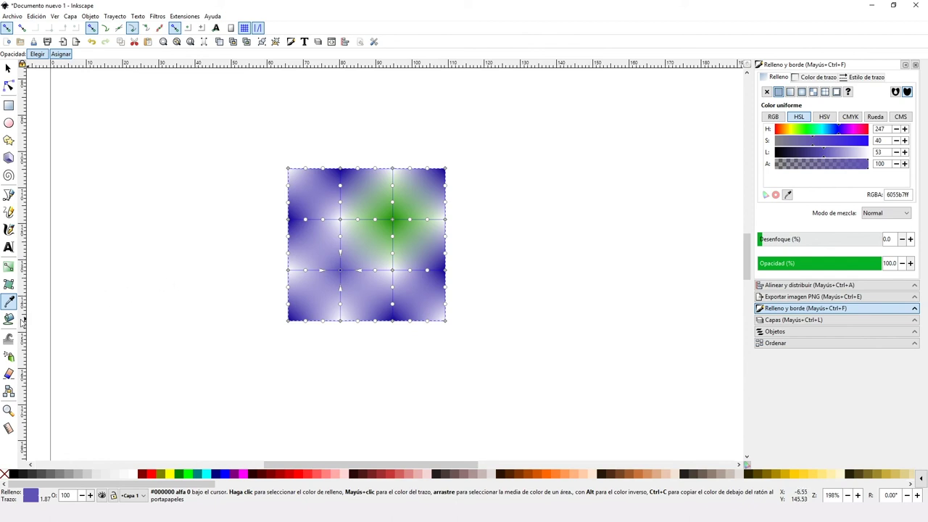
left_click(9, 319)
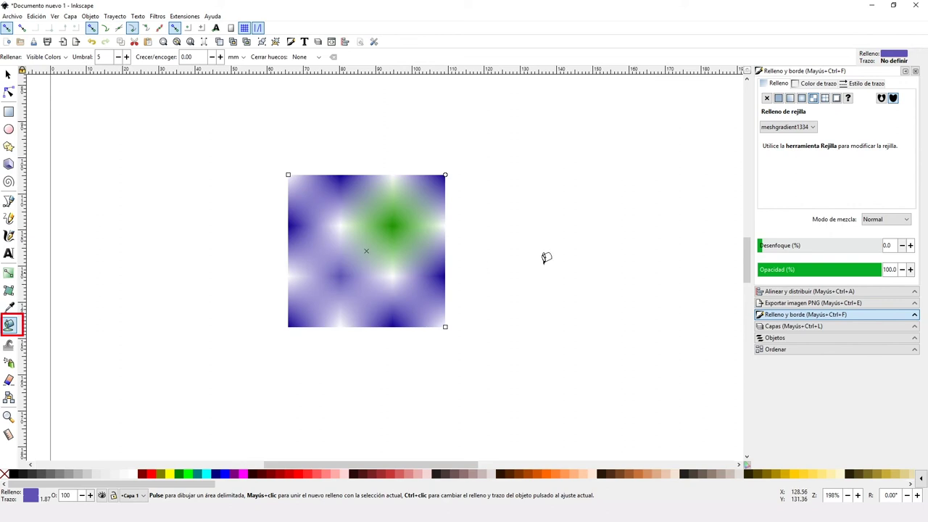
left_click(778, 98)
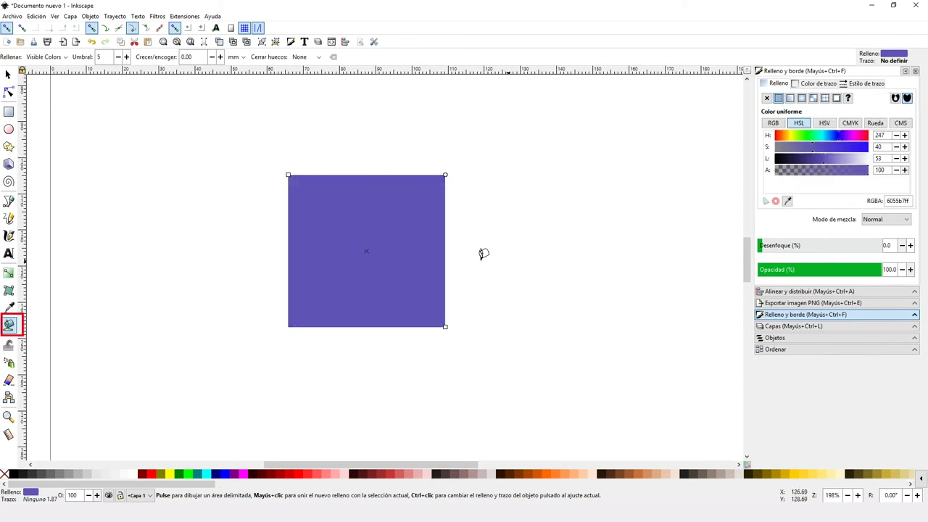
left_click(428, 244)
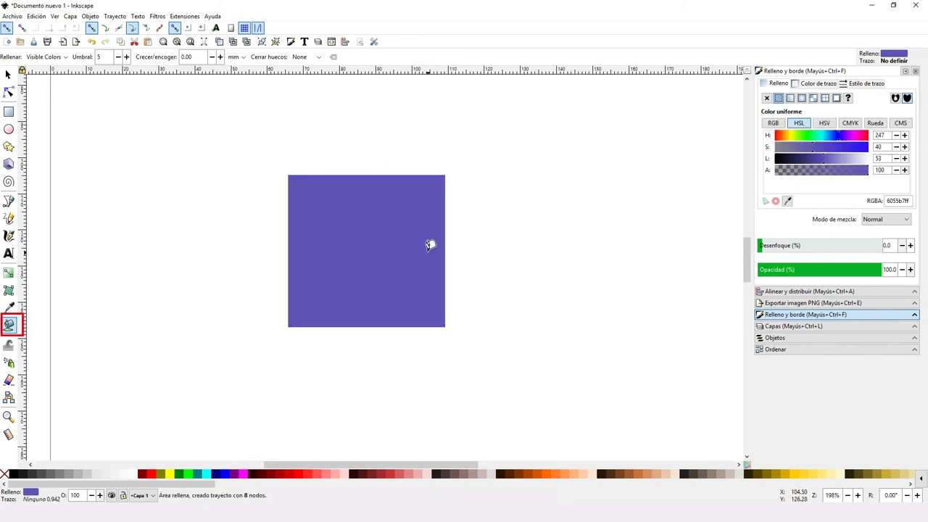
left_click(8, 344)
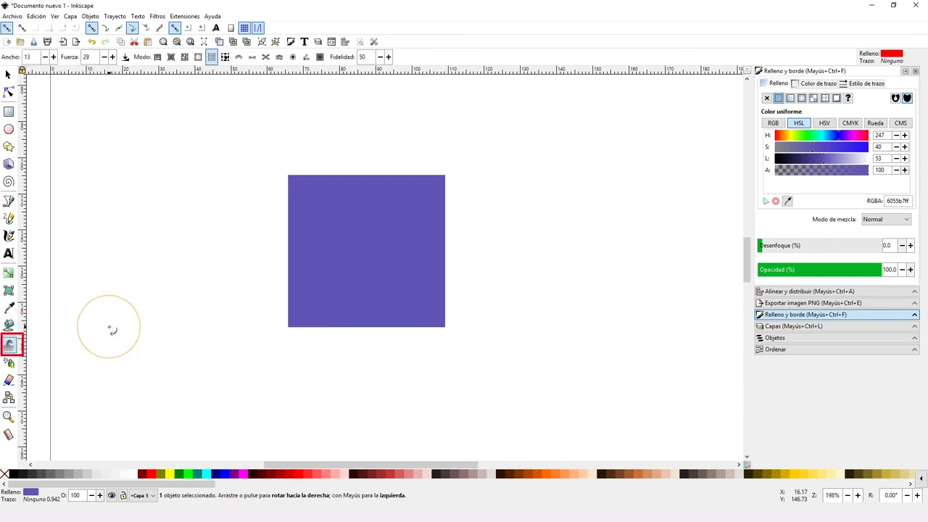
Zoom in on the star grid and select all the stars.
key("z")
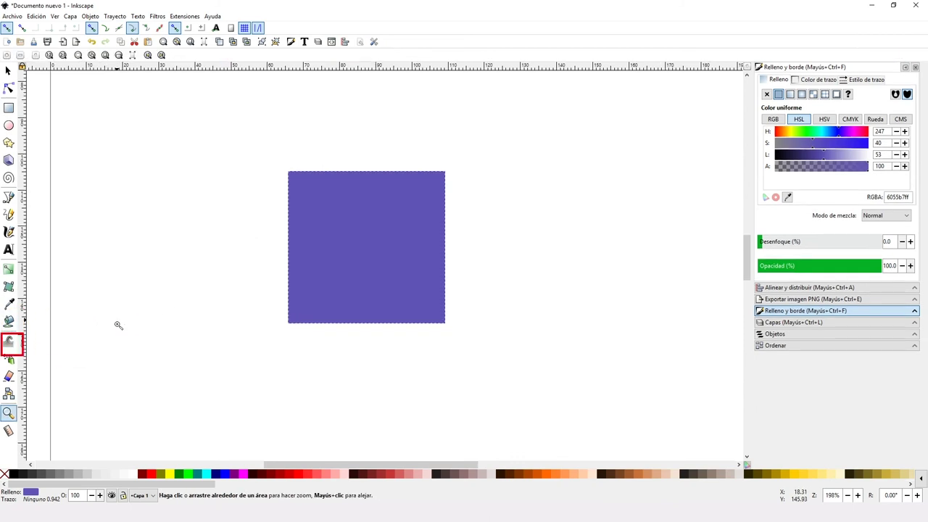
left_click(123, 323, "shift")
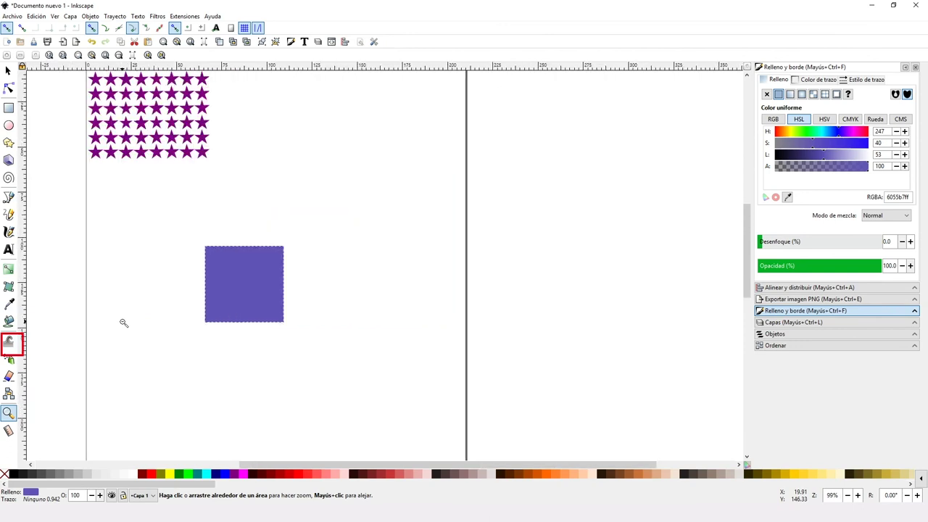
left_click(136, 120)
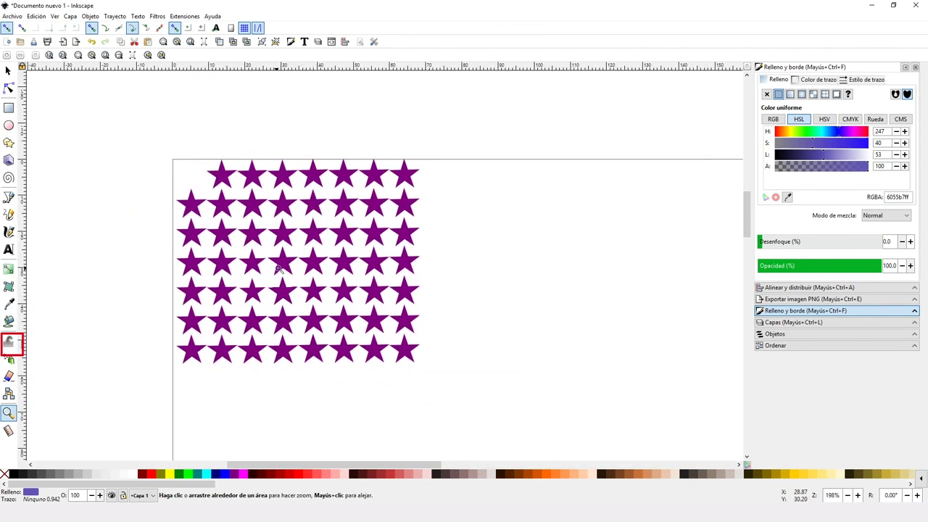
left_click(278, 269)
key("s")
left_click_drag(110, 115, 522, 388)
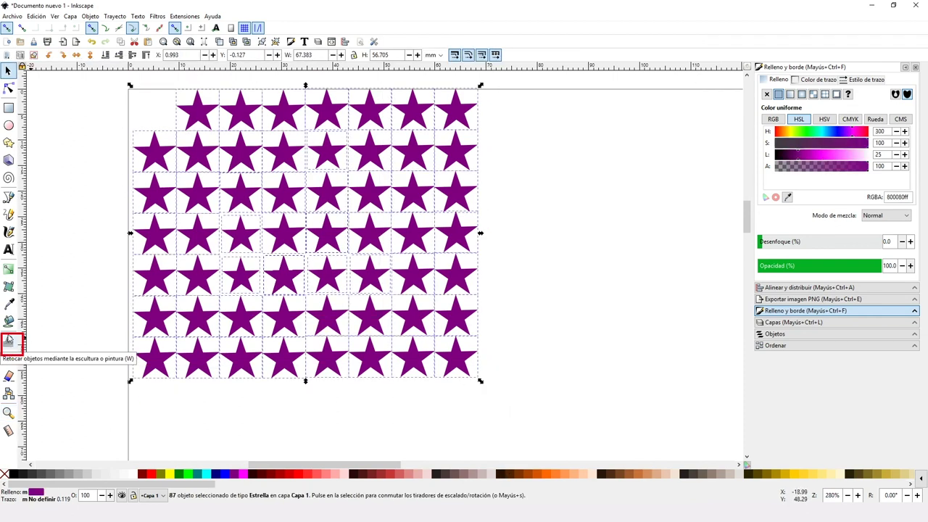
Rotate lower-left stars, pull middle-column stars together, and undo a spray of copies.
left_click(10, 341)
mouse_move(145, 305)
left_mouse_down()
mouse_move(201, 244)
mouse_move(329, 286)
left_mouse_up()
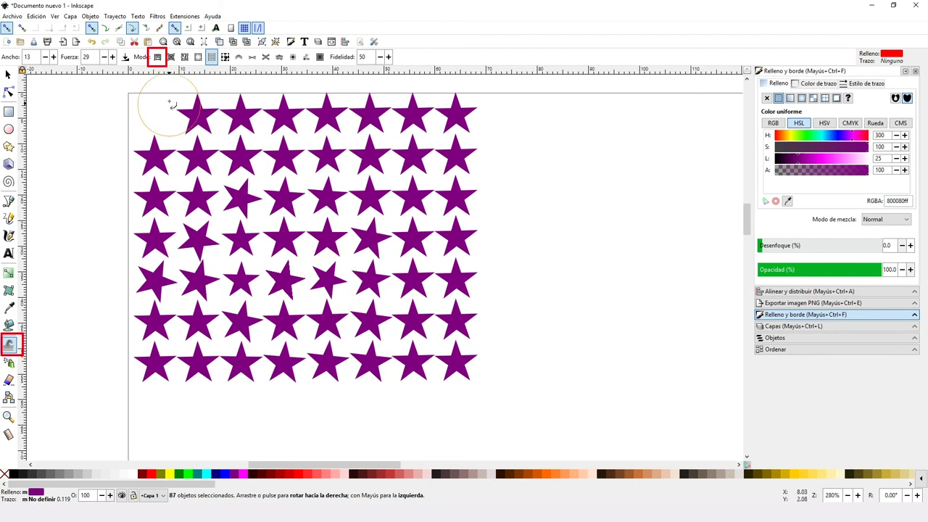
left_click(171, 57)
left_click_drag(275, 156, 277, 339)
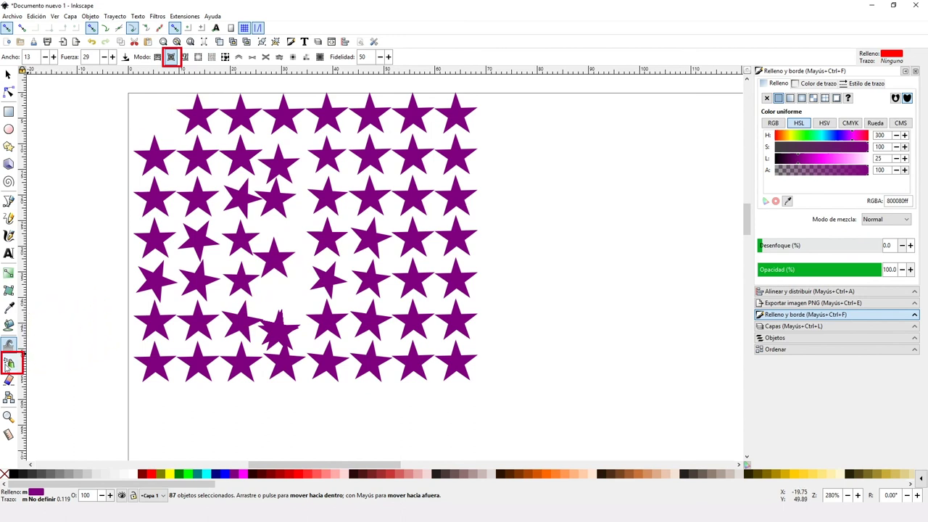
left_click(9, 362)
mouse_move(542, 232)
left_mouse_down()
mouse_move(580, 259)
mouse_move(525, 358)
left_mouse_up()
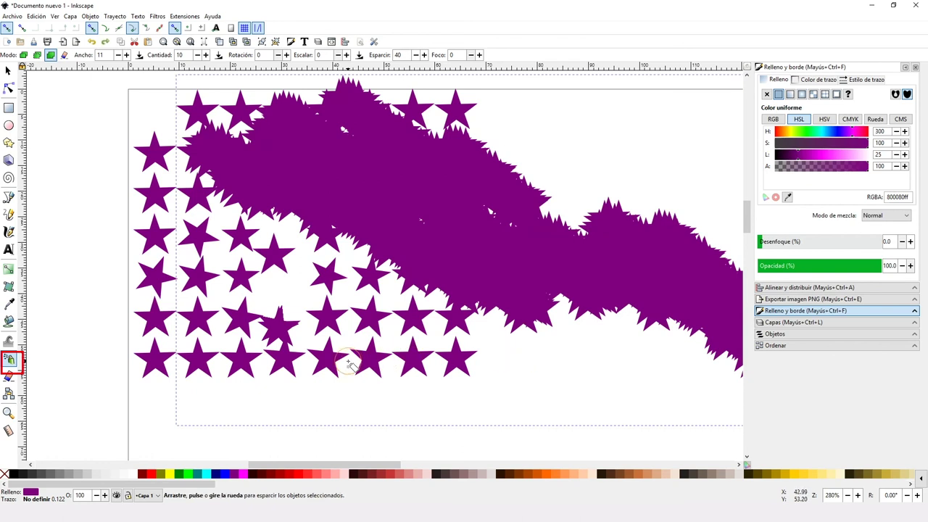
key("ctrl+z")
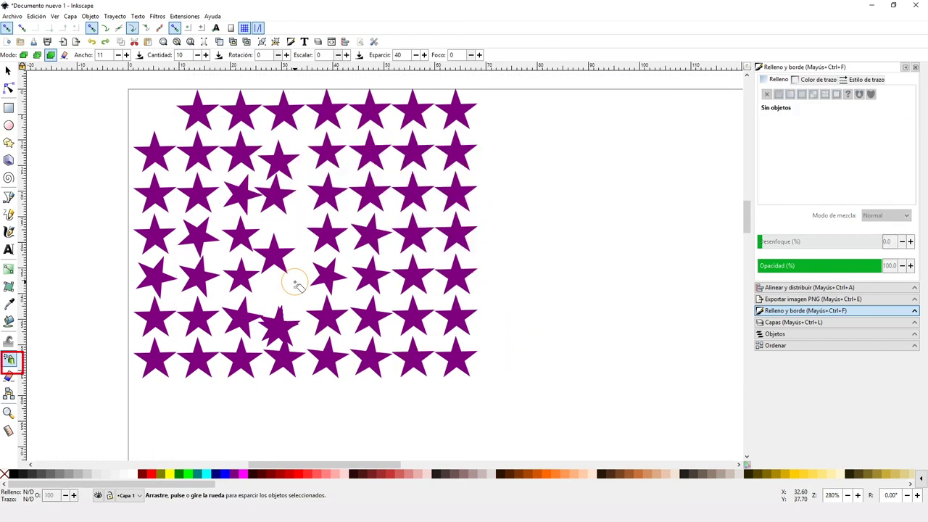
Connect two bottom-row stars, and a middle star to its right-hand neighbour.
left_click(10, 376)
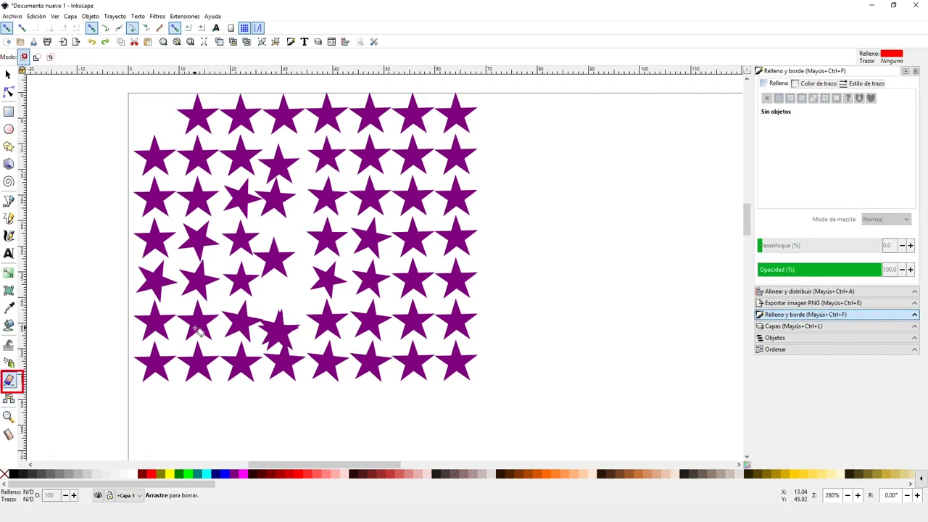
left_click(9, 397)
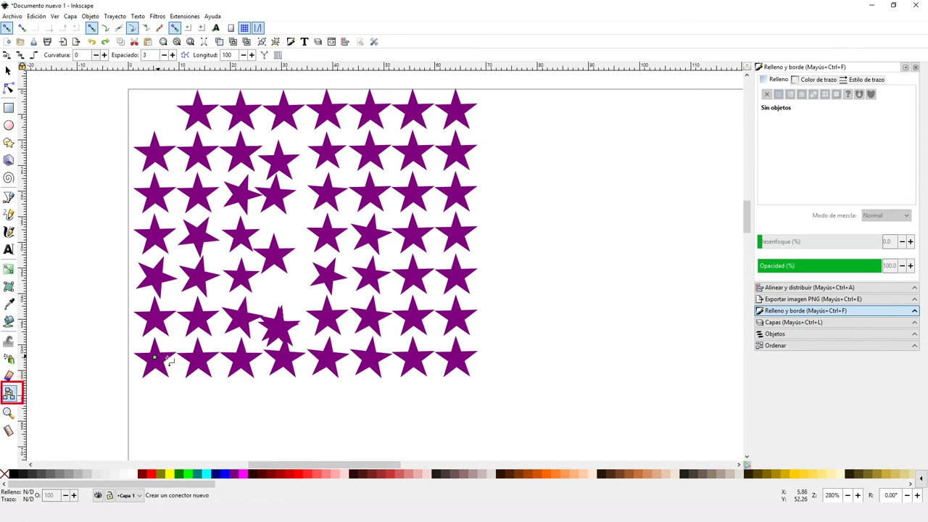
left_click_drag(198, 357, 223, 377)
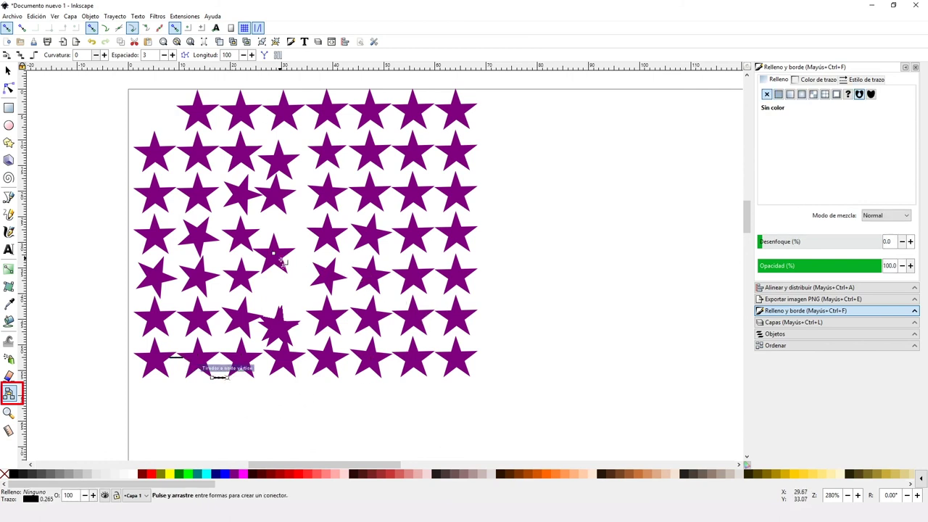
left_click_drag(281, 259, 319, 271)
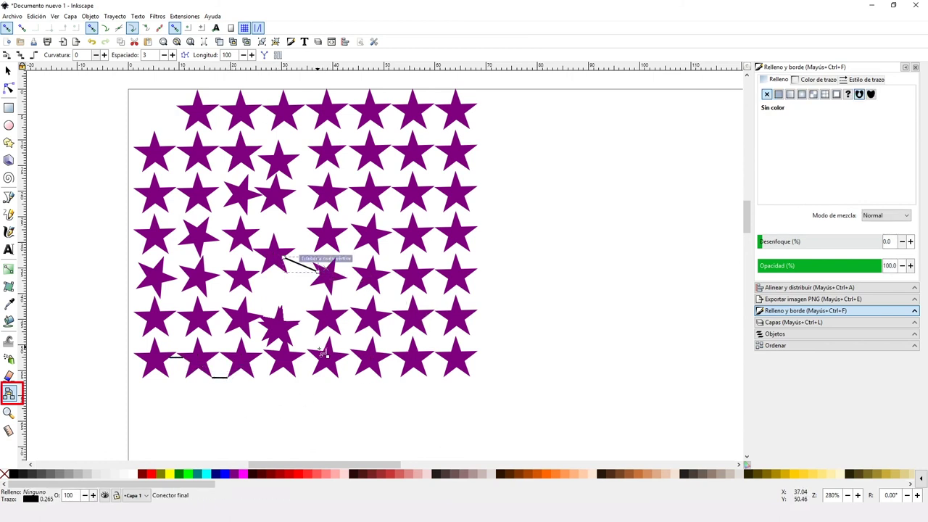
left_click(8, 412)
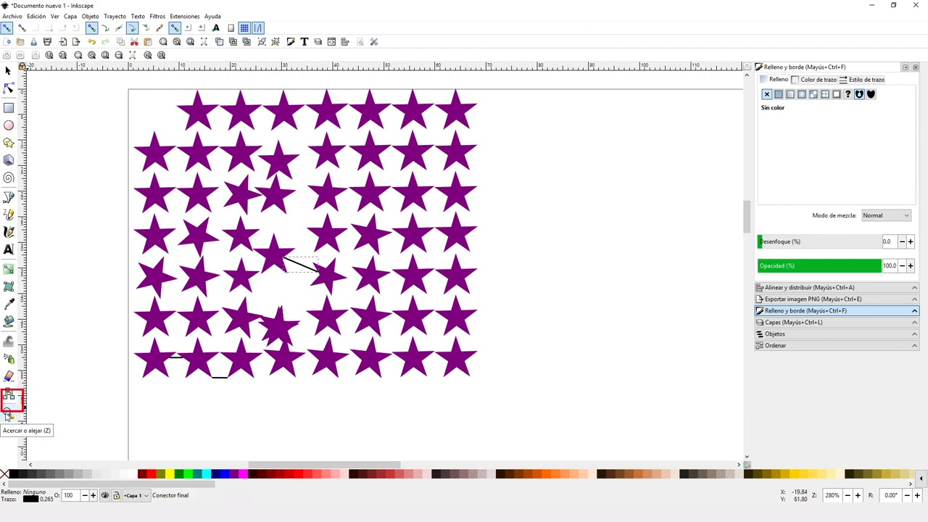
Measure across the page beside the star grid, reading about 80.78 mm.
left_click(229, 293)
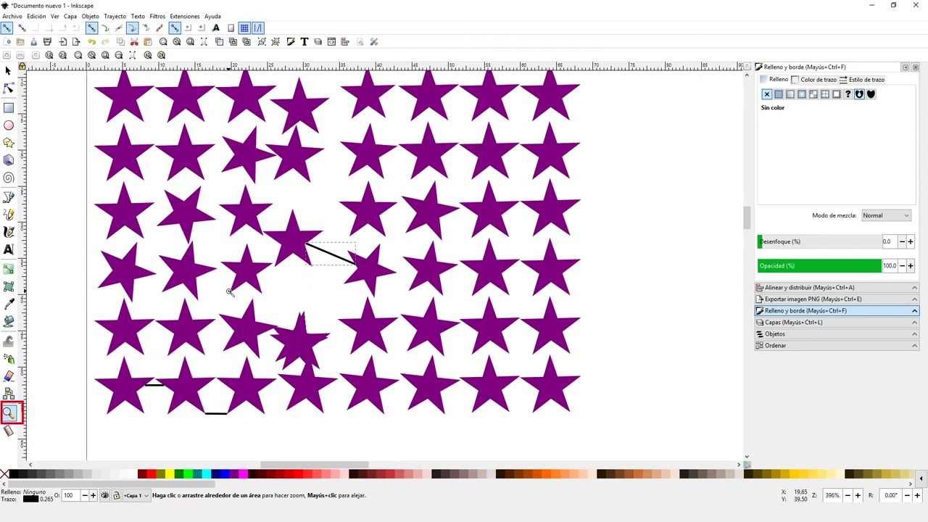
left_click(242, 281, "shift")
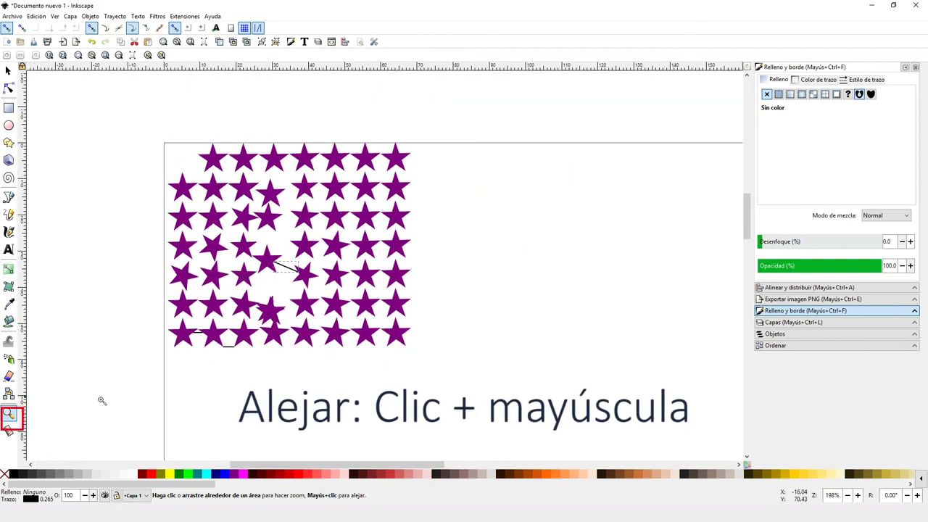
left_click(8, 431)
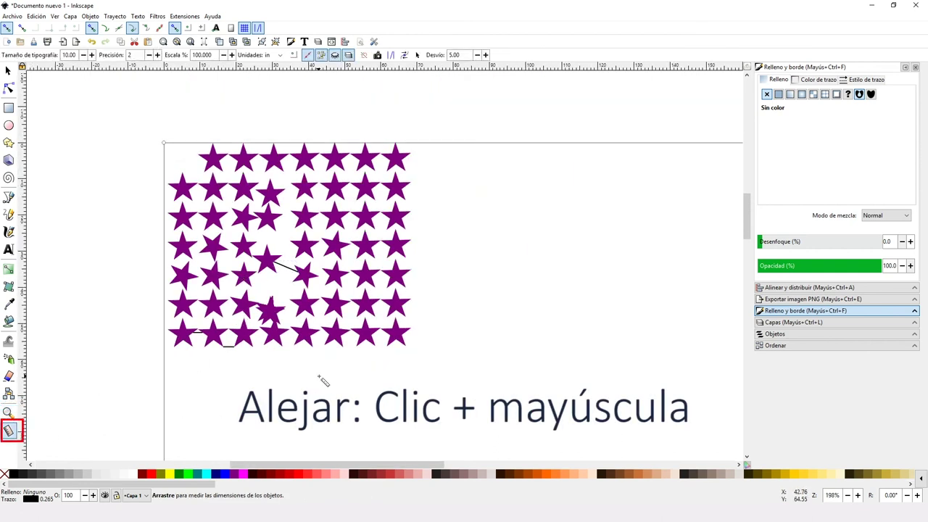
left_click_drag(457, 335, 164, 143)
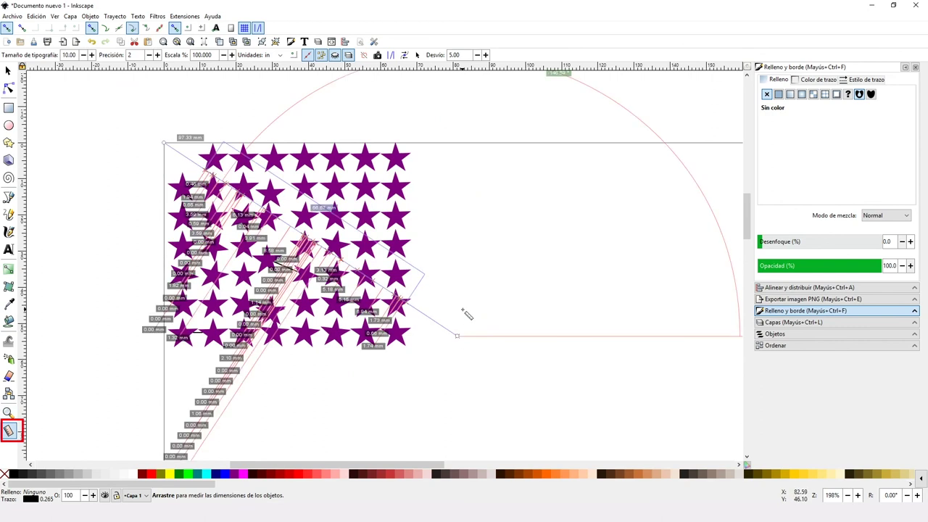
left_click_drag(395, 382, 424, 289)
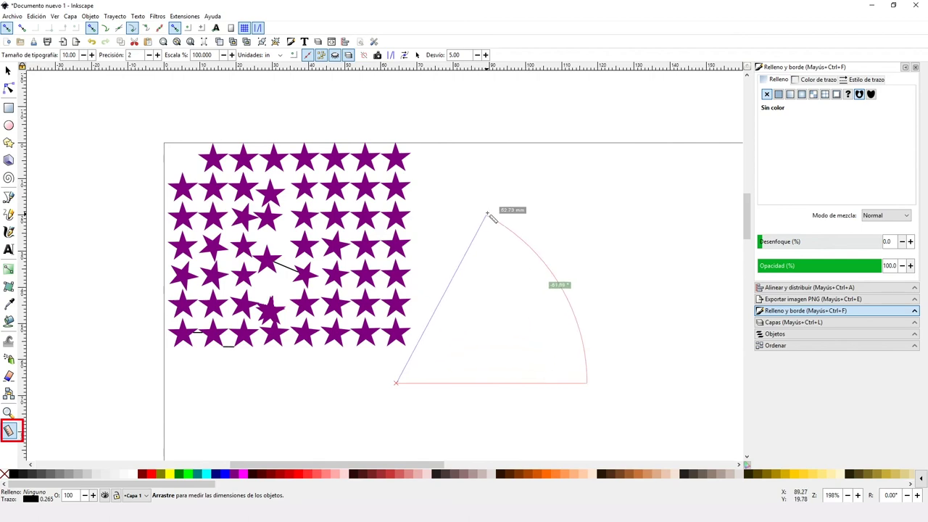
left_click_drag(423, 290, 435, 168)
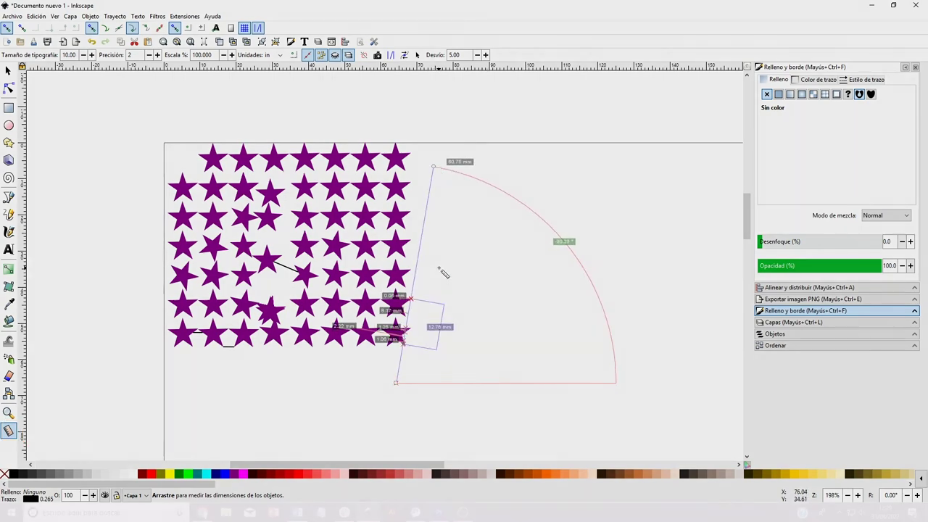